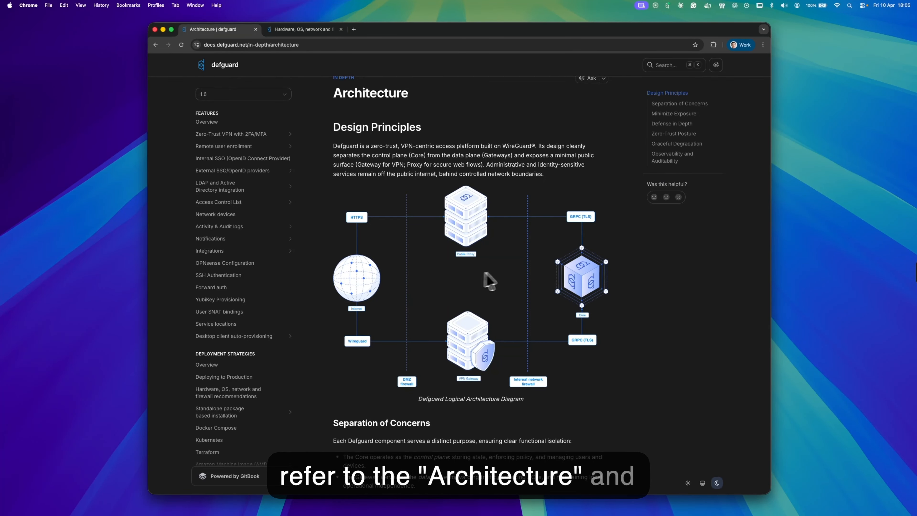
- Review the architecture diagram and the hardware, OS, network and firewall recommendations in the Defguard documentation
{"action": "scroll", "coordinate": [494, 267], "scroll_direction": "down", "scroll_amount": 1}
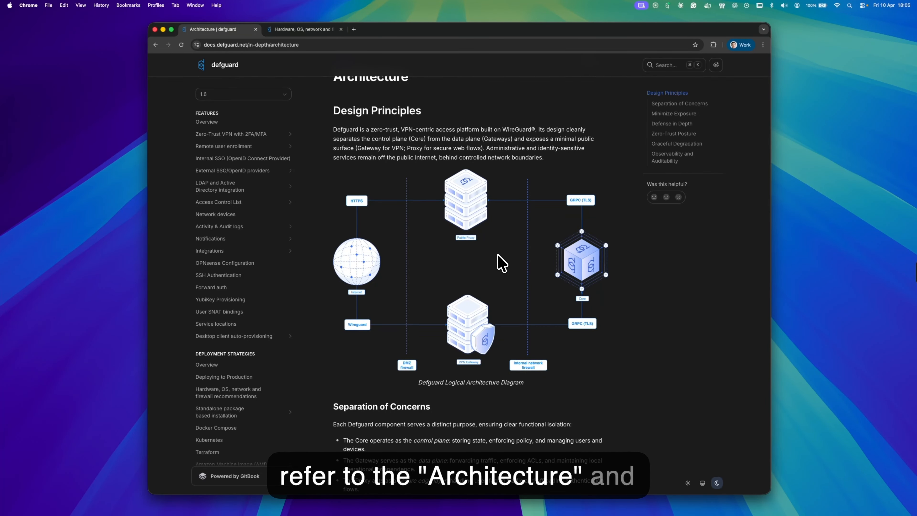
{"action": "left_click", "coordinate": [305, 30]}
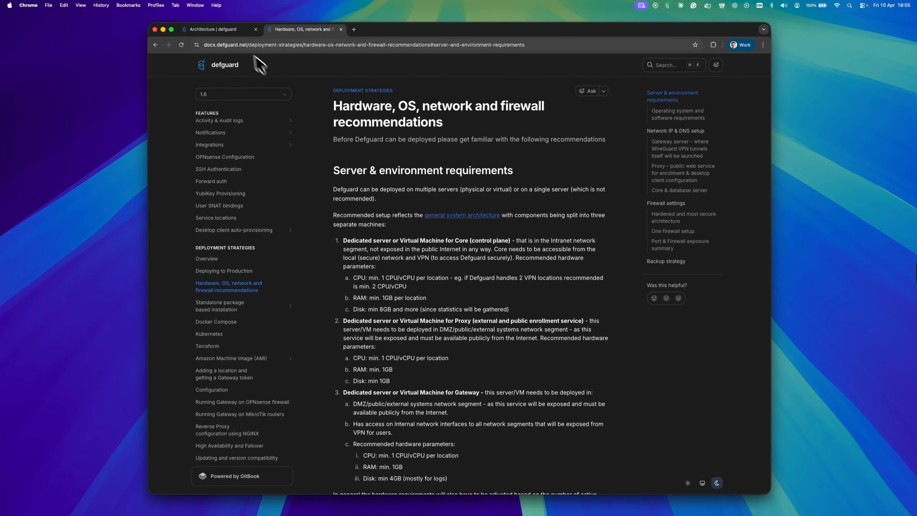
{"action": "left_click", "coordinate": [232, 33]}
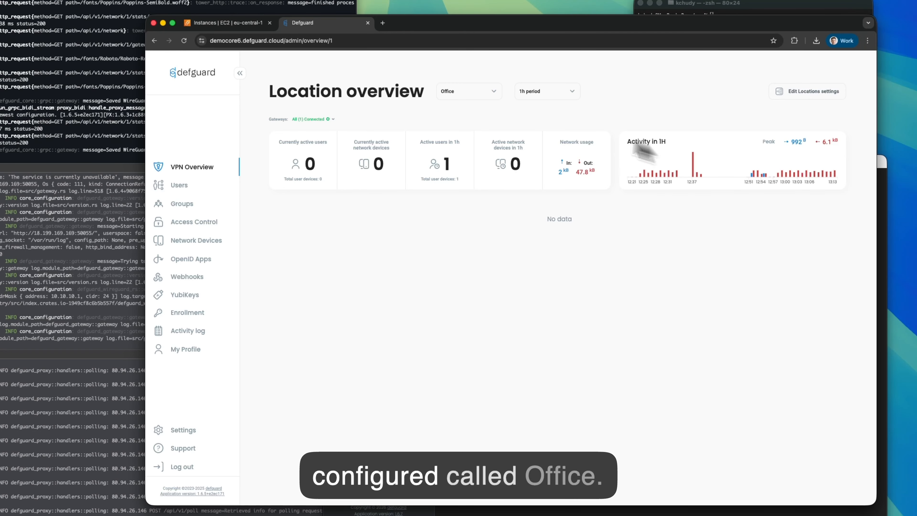
- Check the Office location's gateway VPN address in its settings, and view the admin user's profile and devices
{"action": "left_click", "coordinate": [794, 93]}
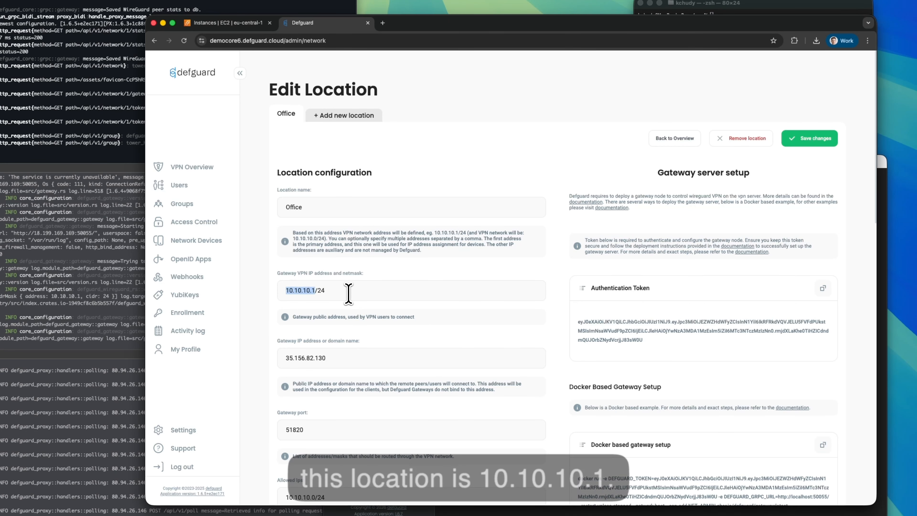
{"action": "left_click", "coordinate": [184, 186]}
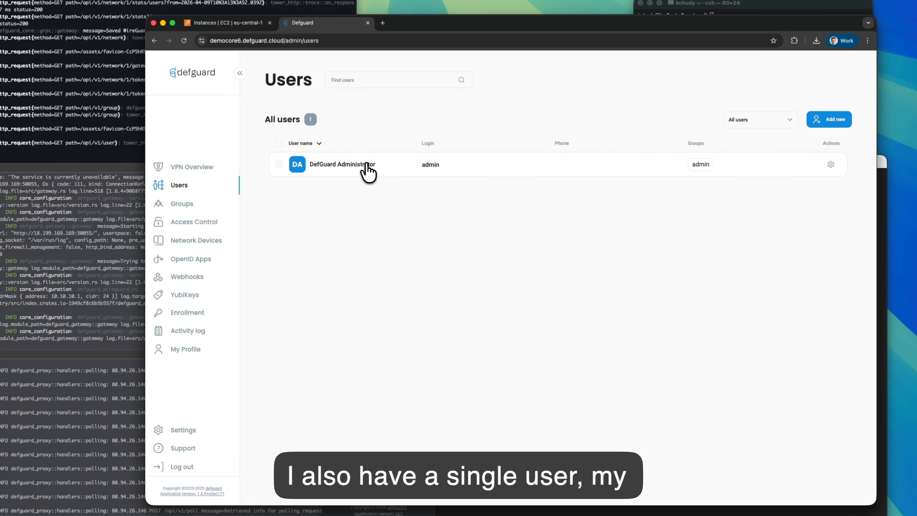
{"action": "left_click", "coordinate": [357, 165]}
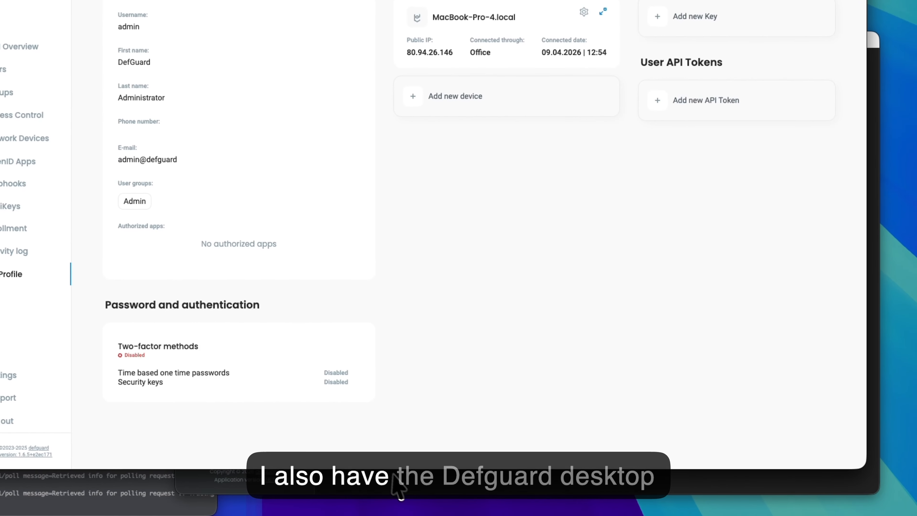
- Connect to the Office location in the Defguard desktop client and ping 10.10.10.1 from the local terminal
{"action": "left_click", "coordinate": [555, 489]}
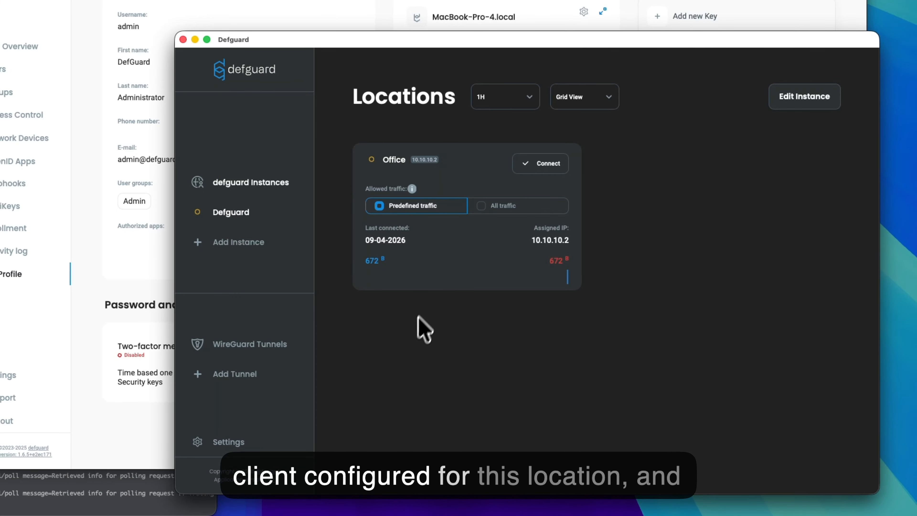
{"action": "left_click", "coordinate": [534, 165]}
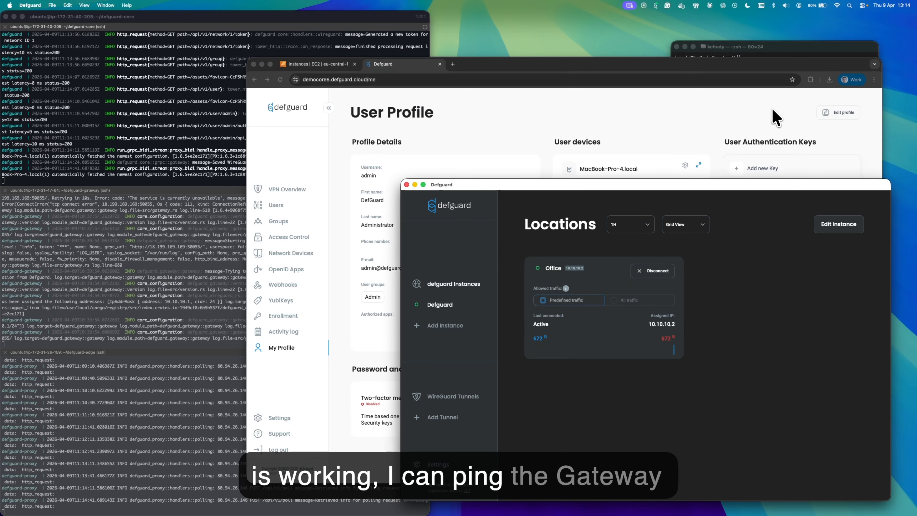
{"action": "left_click", "coordinate": [768, 53]}
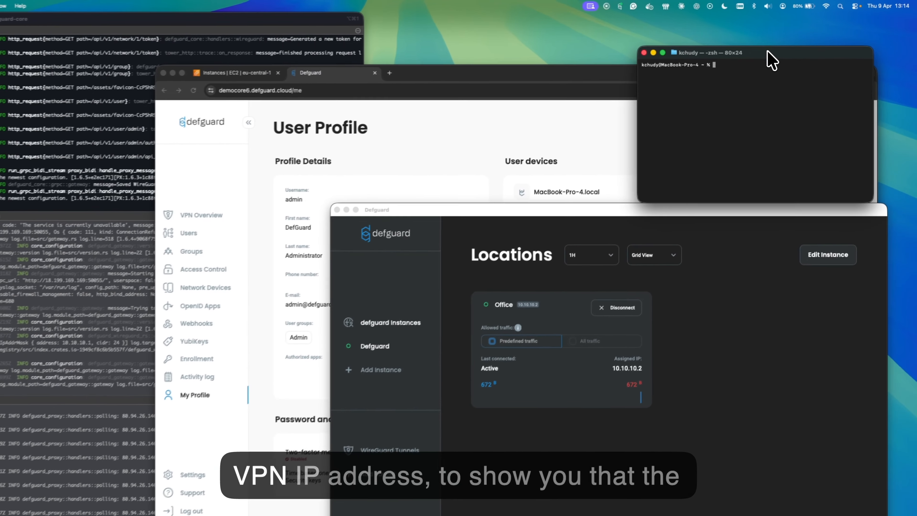
{"action": "key", "text": "Return"}
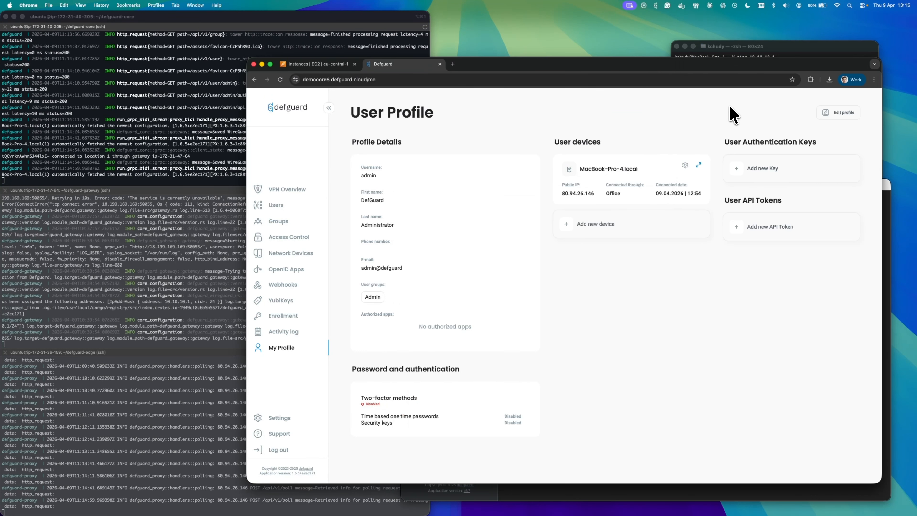
- Review the demo6 EC2 instances in the AWS console and the core, gateway and edge sessions in iTerm2
{"action": "left_click", "coordinate": [314, 64]}
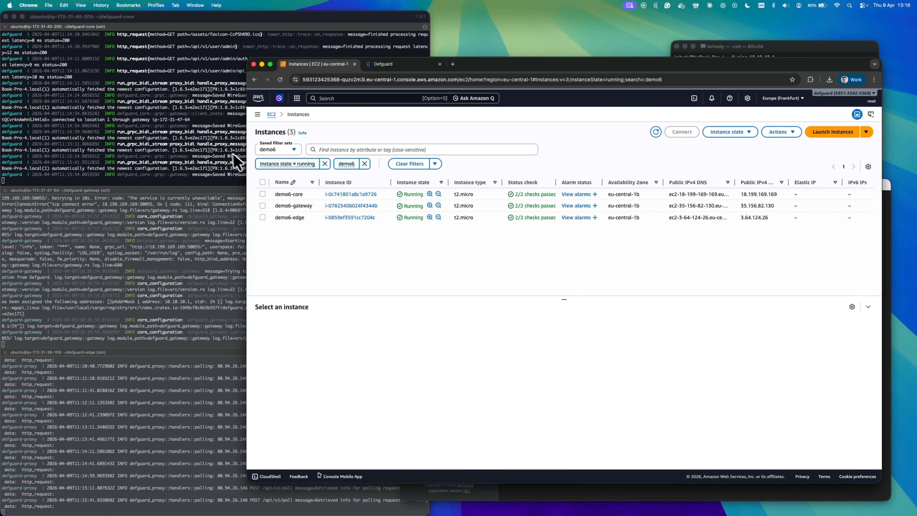
{"action": "left_click", "coordinate": [234, 159]}
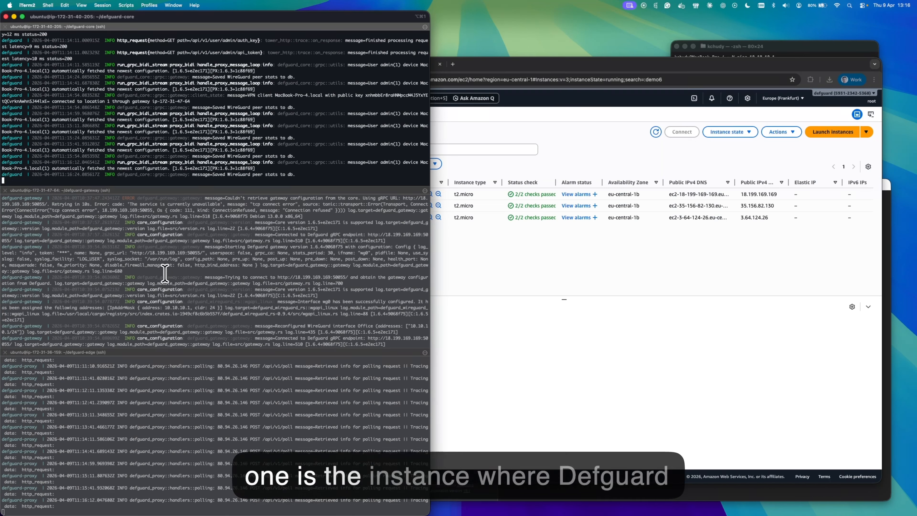
{"action": "left_click", "coordinate": [186, 291]}
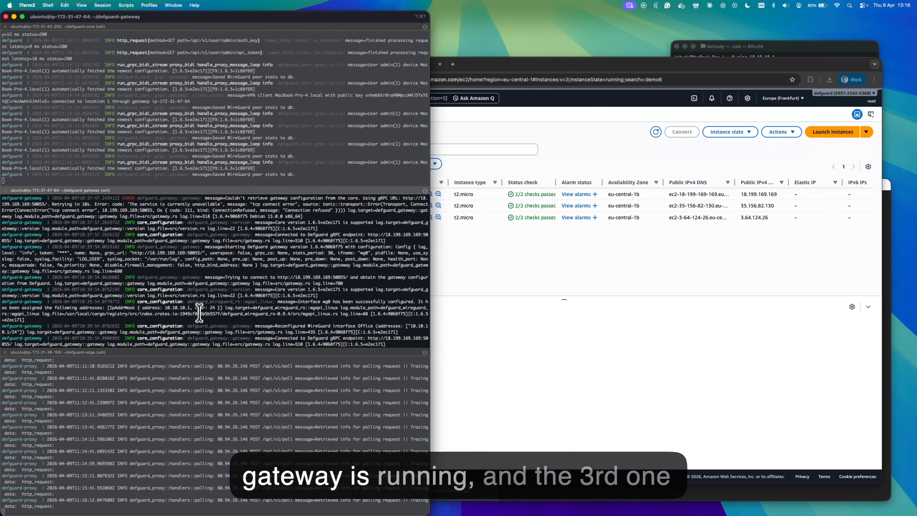
{"action": "left_click", "coordinate": [202, 374]}
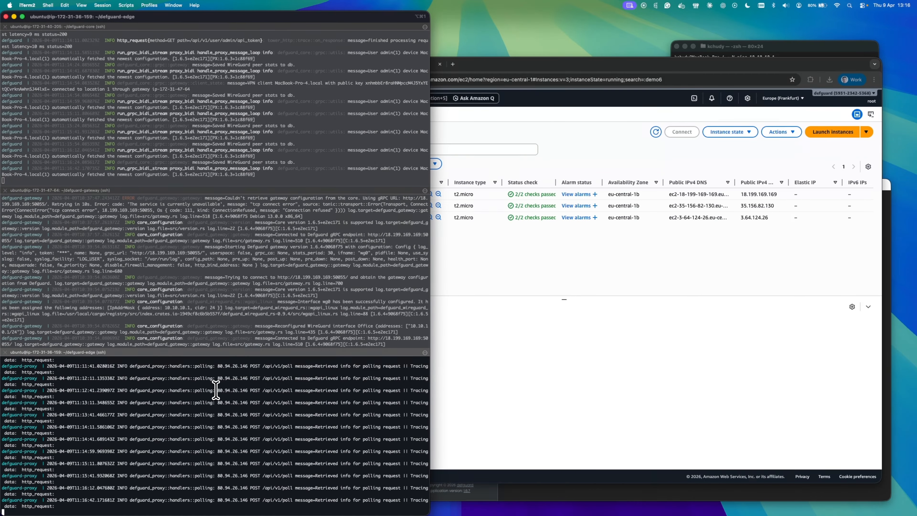
- Stop following the logs in the defguard-core session and open docker-compose.yaml in vim
{"action": "left_click", "coordinate": [301, 139]}
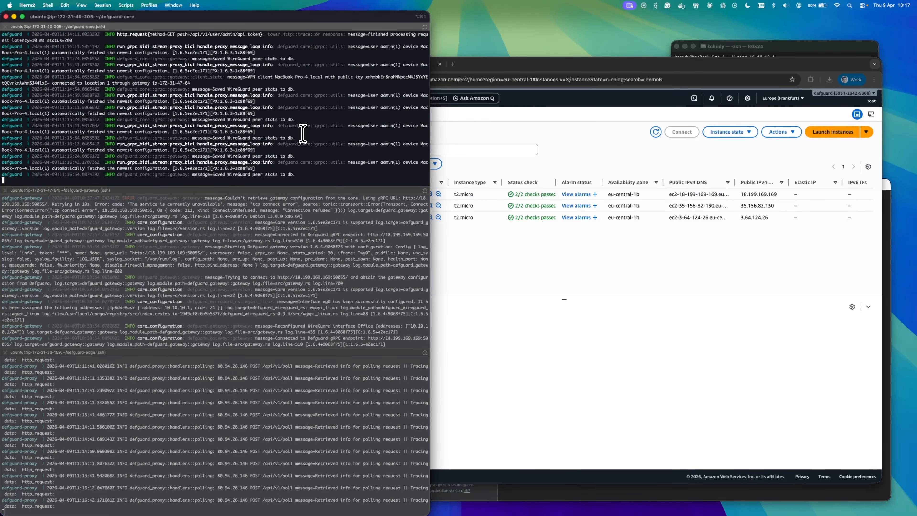
{"action": "key", "text": "ctrl+c"}
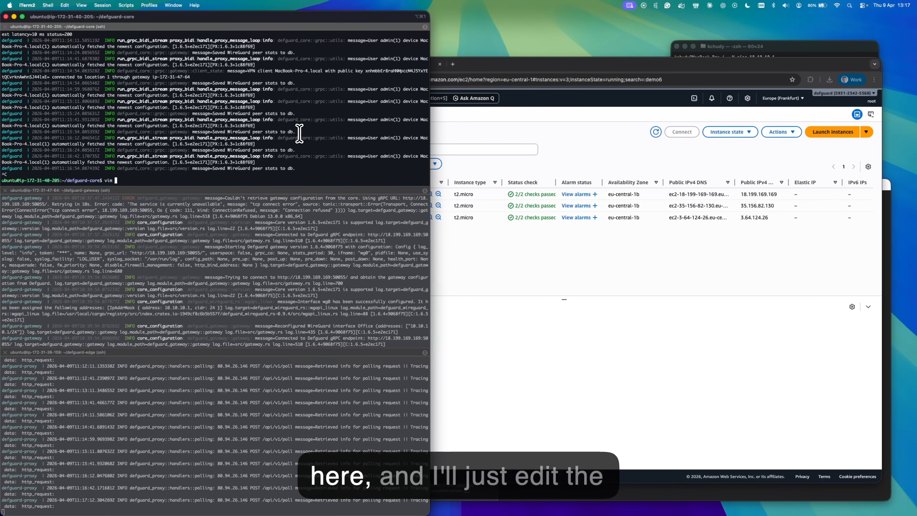
{"action": "type", "text": "vim "}
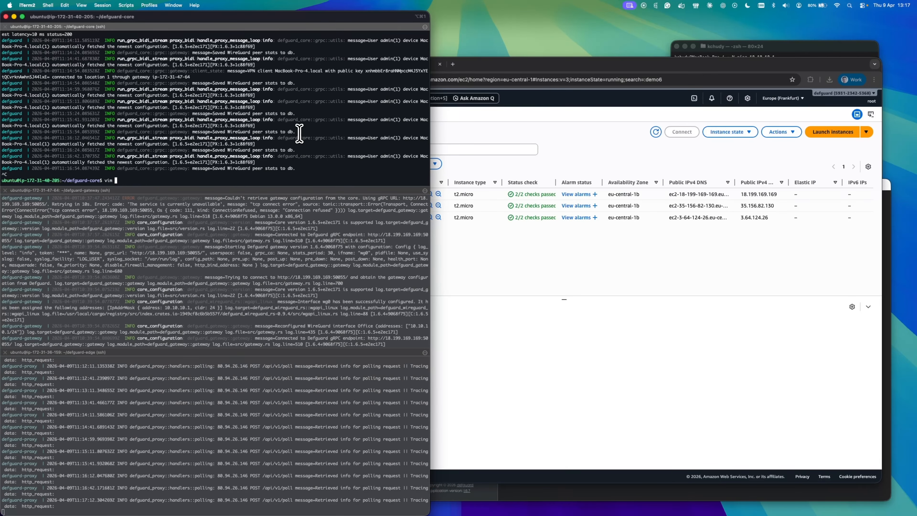
{"action": "type", "text": "docker-compose.yaml"}
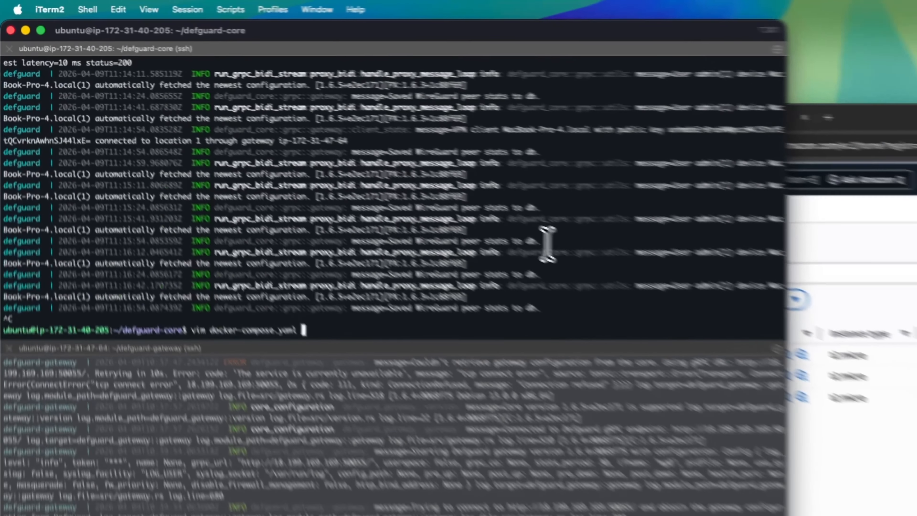
{"action": "key", "text": "Return"}
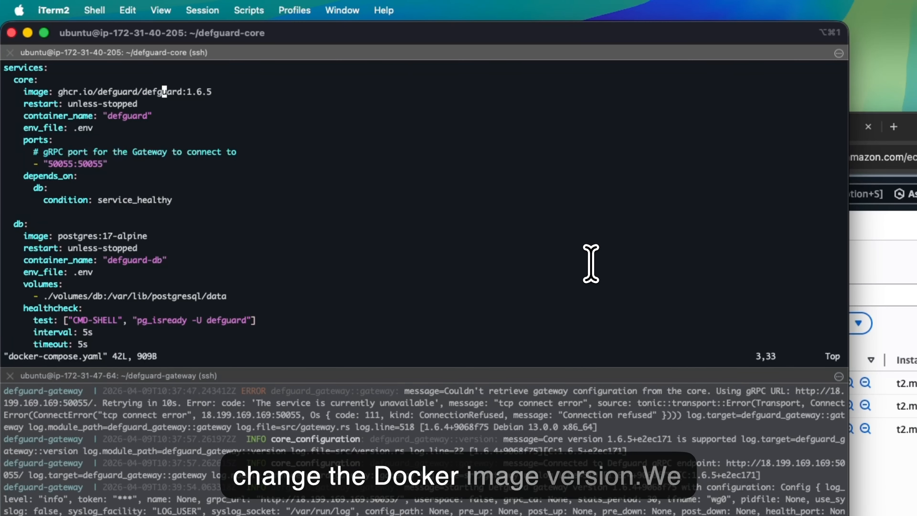
- Set the core service's image to ghcr.io/defguard/defguard:dev, and save and close the compose file
{"action": "key", "text": "shift+a"}
{"action": "key", "text": "BackSpace"}
{"action": "key", "text": "BackSpace"}
{"action": "key", "text": "BackSpace"}
{"action": "key", "text": "BackSpace"}
{"action": "key", "text": "BackSpace"}
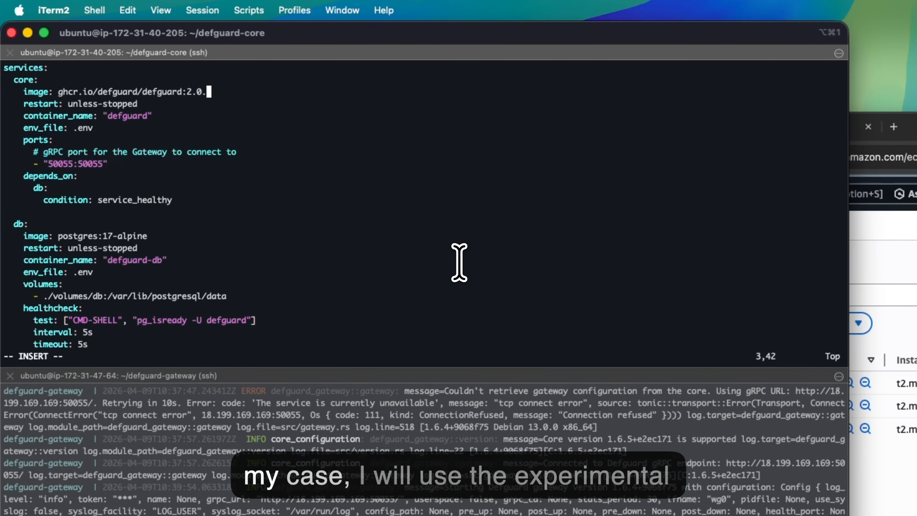
{"action": "key", "text": "BackSpace"}
{"action": "key", "text": "BackSpace"}
{"action": "key", "text": "BackSpace"}
{"action": "key", "text": "BackSpace"}
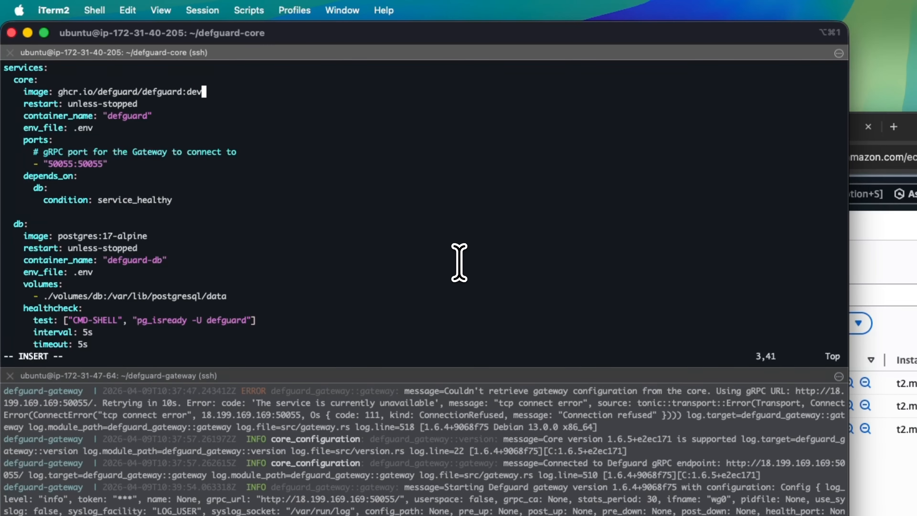
{"action": "type", "text": "dev"}
{"action": "type", "text": ":wq"}
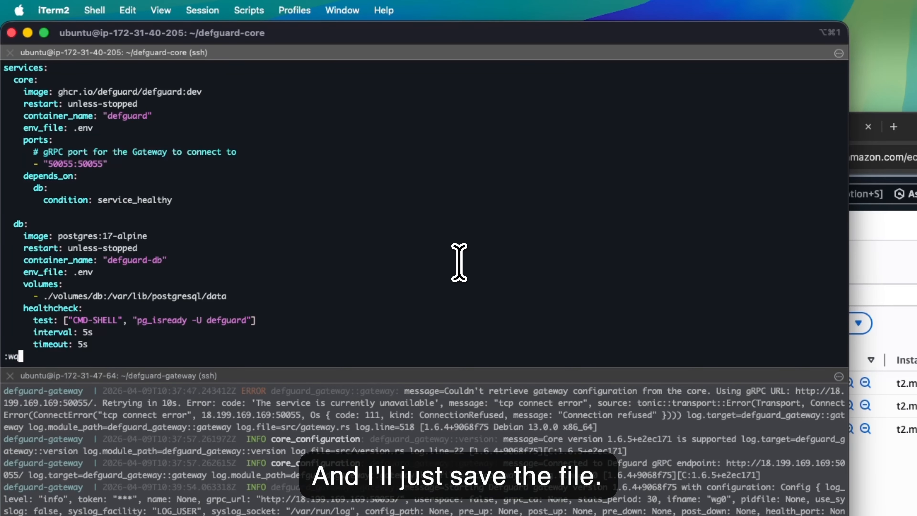
{"action": "key", "text": "Return"}
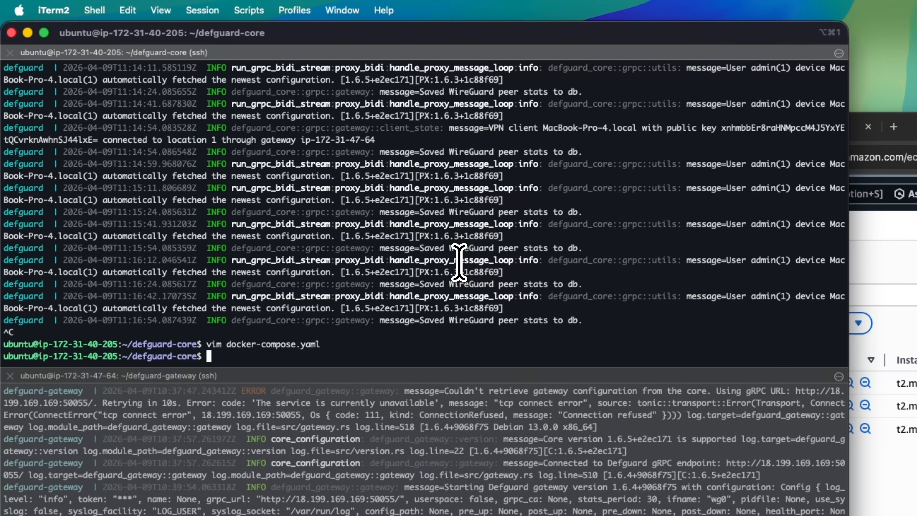
- Pull the updated images with docker compose pull and restart the core stack with docker compose up -d
{"action": "type", "text": "docker compose"}
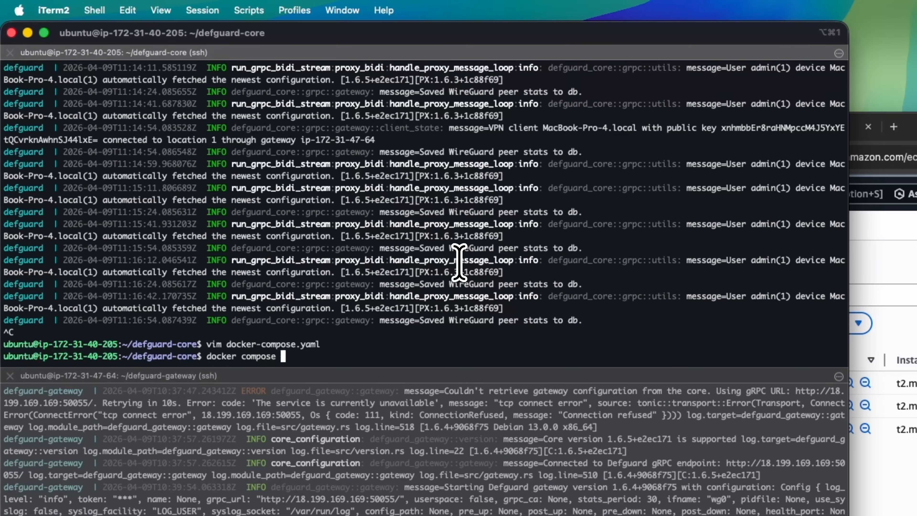
{"action": "type", "text": " pull"}
{"action": "key", "text": "Return"}
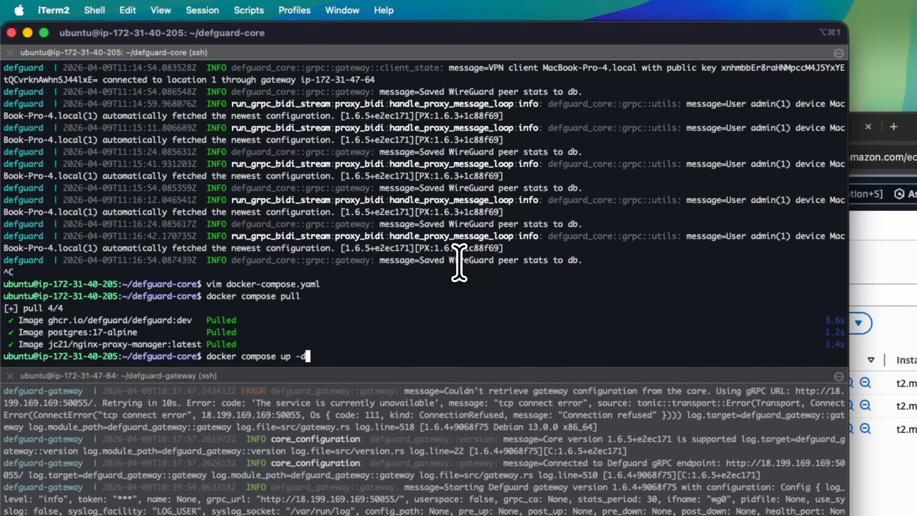
{"action": "type", "text": "docker compose up -d"}
{"action": "key", "text": "Return"}
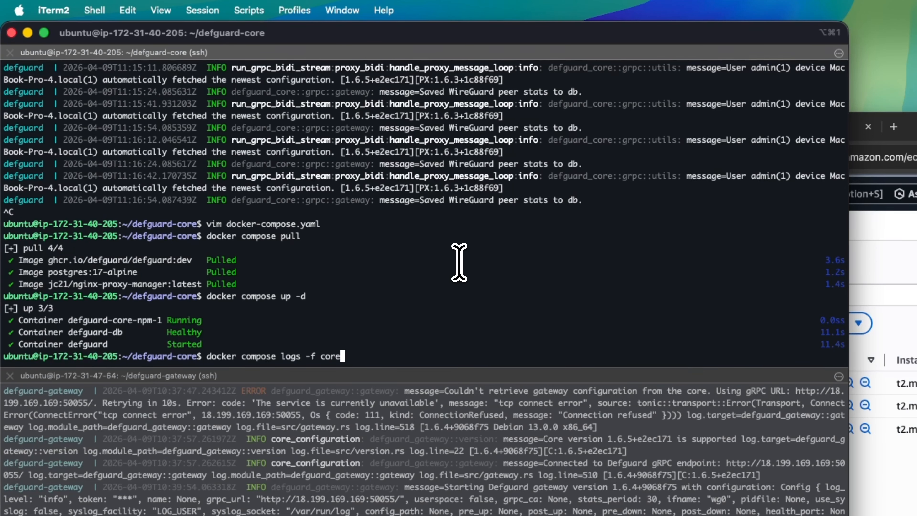
- Follow the core service's logs with docker compose logs -f core and examine the migration web server entry
{"action": "key", "text": "Return"}
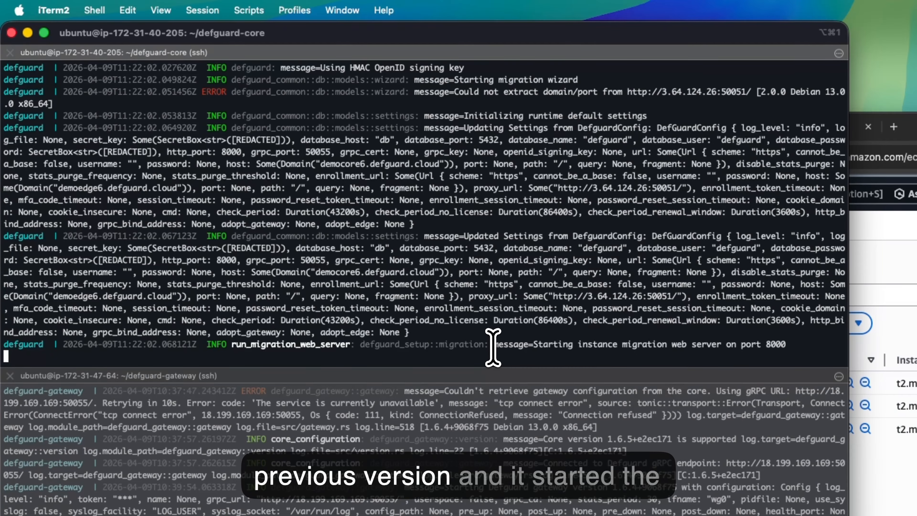
{"action": "left_click_drag", "start_coordinate": [533, 345], "coordinate": [725, 348]}
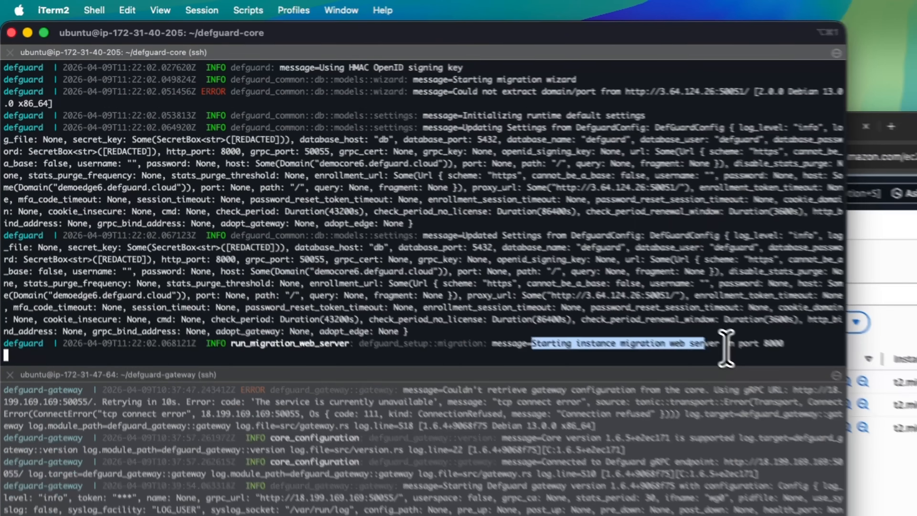
{"action": "left_click", "coordinate": [729, 348]}
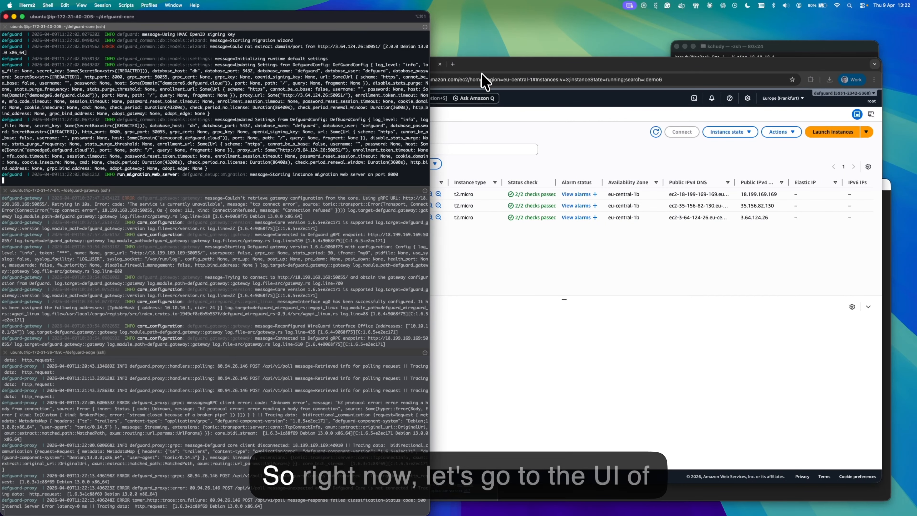
- Switch to the Defguard page in Chrome and load democore6.defguard.cloud without the /me path
{"action": "left_click", "coordinate": [481, 66]}
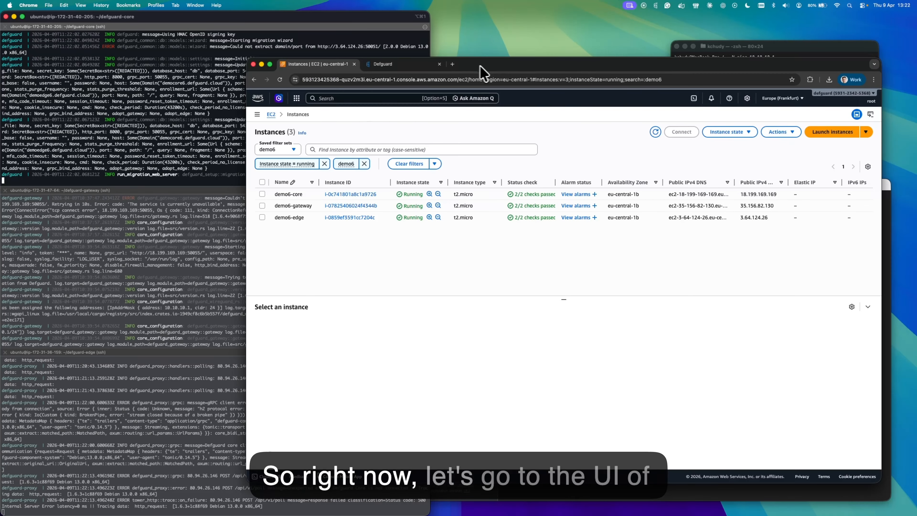
{"action": "left_click", "coordinate": [415, 69]}
{"action": "left_click", "coordinate": [412, 80]}
{"action": "key", "text": "Right"}
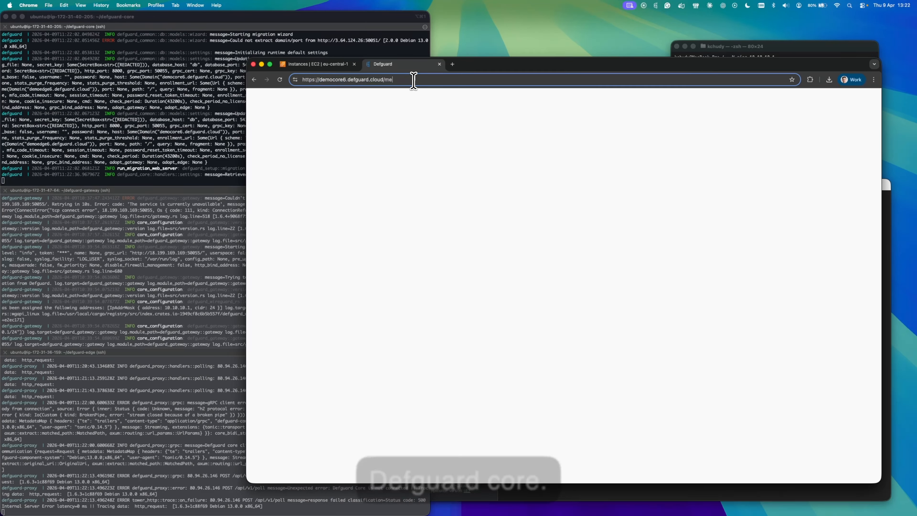
{"action": "key", "text": "BackSpace"}
{"action": "key", "text": "BackSpace"}
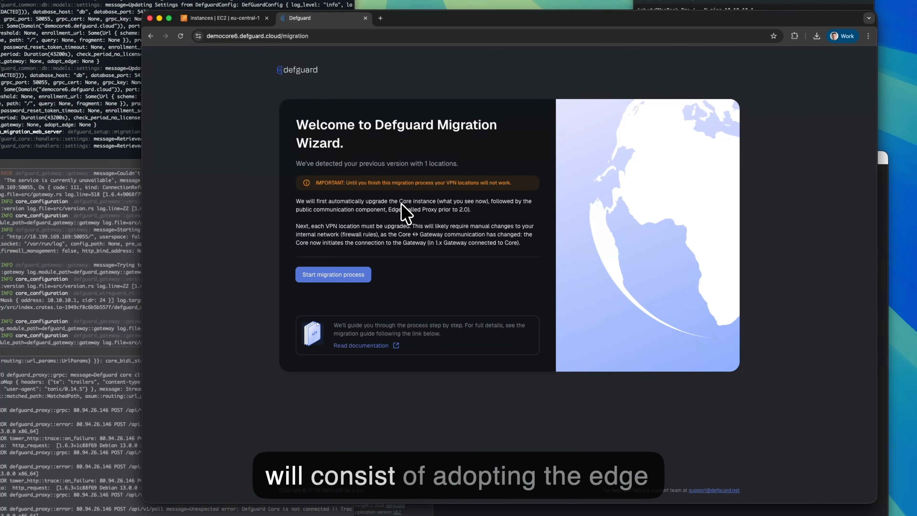
- Start the migration process and accept the General Configuration with admin group admin, 7-day sessions and a 60-second email MFA timeout
{"action": "double_click", "coordinate": [390, 209]}
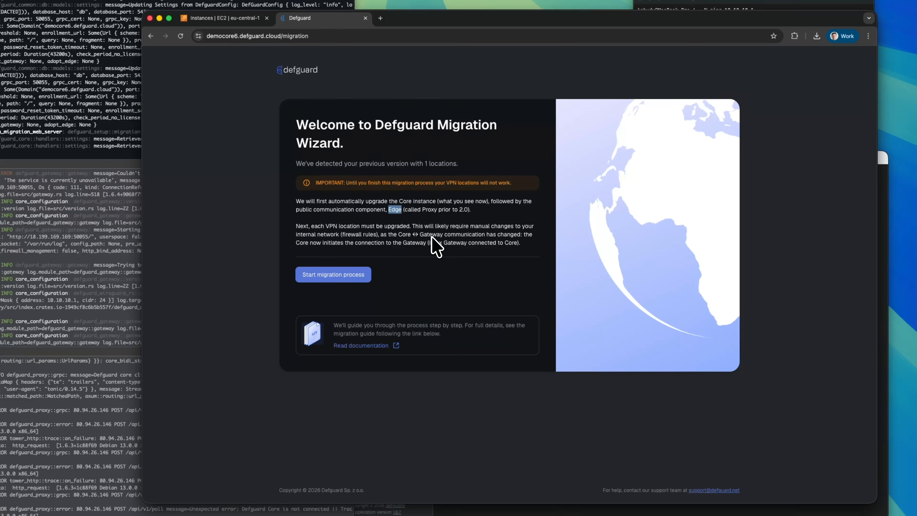
{"action": "left_click", "coordinate": [355, 275]}
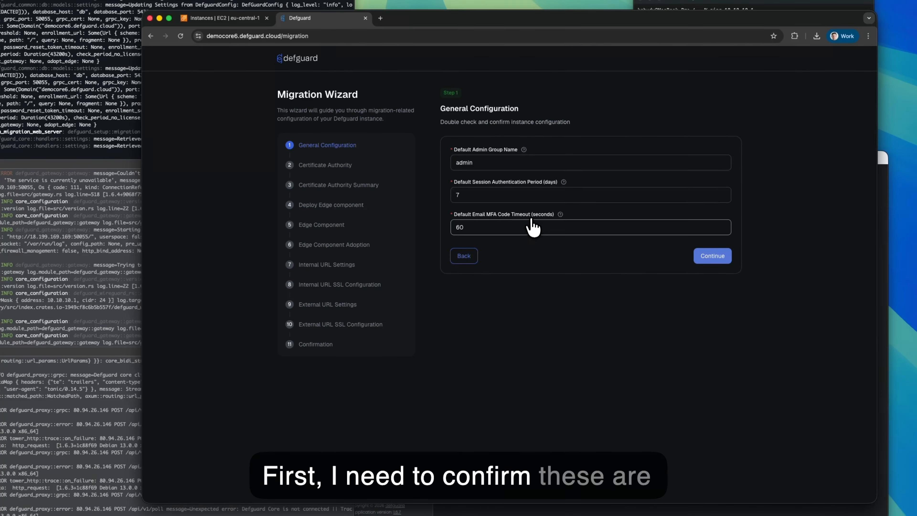
{"action": "left_click", "coordinate": [713, 257]}
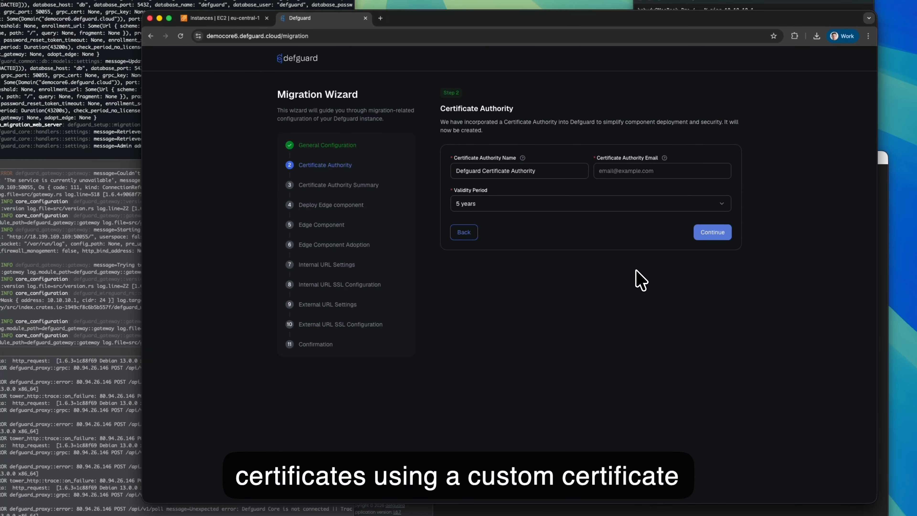
- Create the Certificate Authority with the default name, the admin contact's email and 5 years' validity, and continue past its summary
{"action": "left_click", "coordinate": [618, 173]}
{"action": "key", "text": "super+v"}
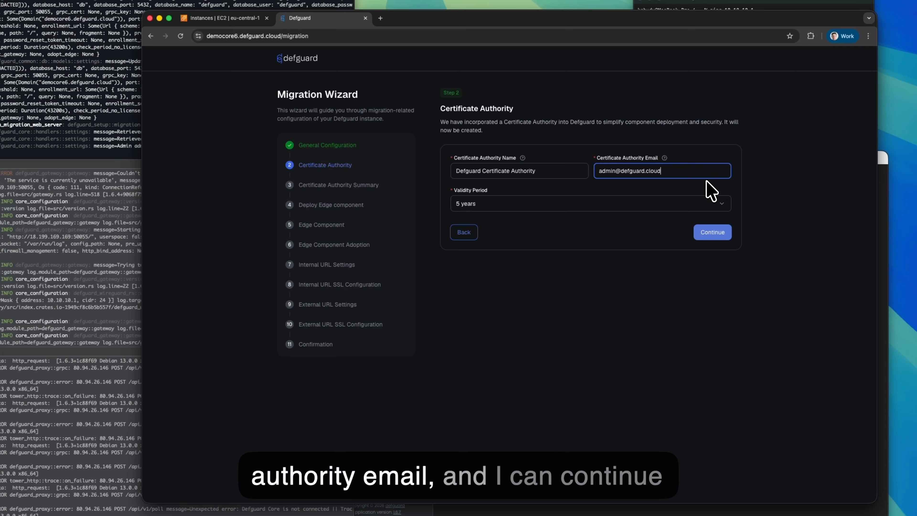
{"action": "left_click", "coordinate": [713, 233]}
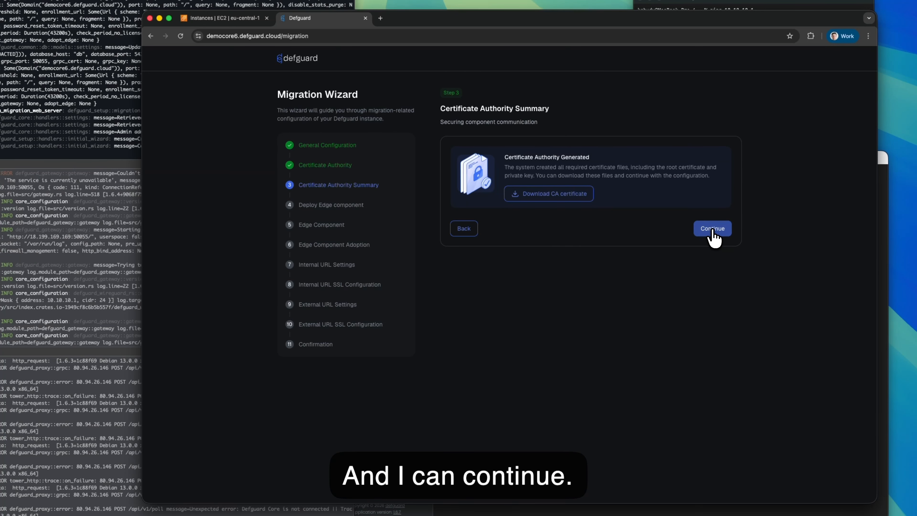
{"action": "left_click", "coordinate": [712, 229]}
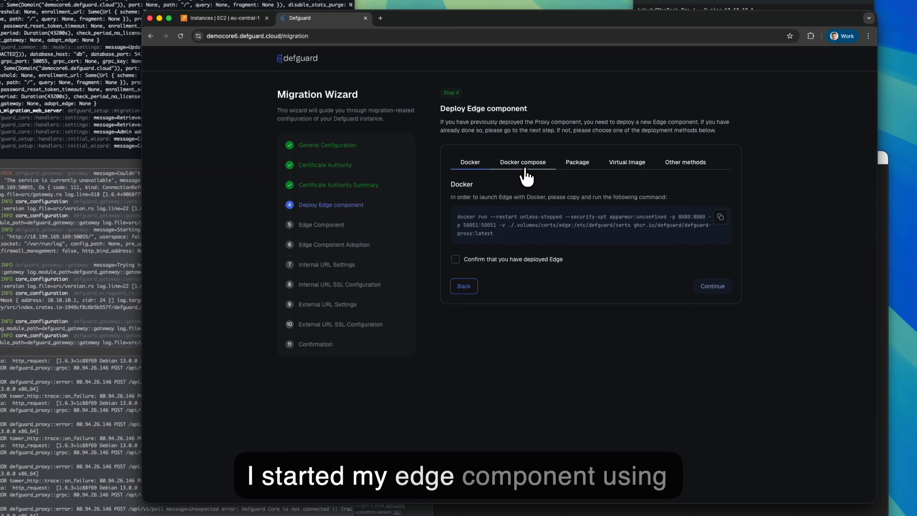
- Show the Docker compose deployment instructions, then open the edge host's docker-compose.yaml in vim and set the defguard-proxy image tag to dev
{"action": "left_click", "coordinate": [517, 167]}
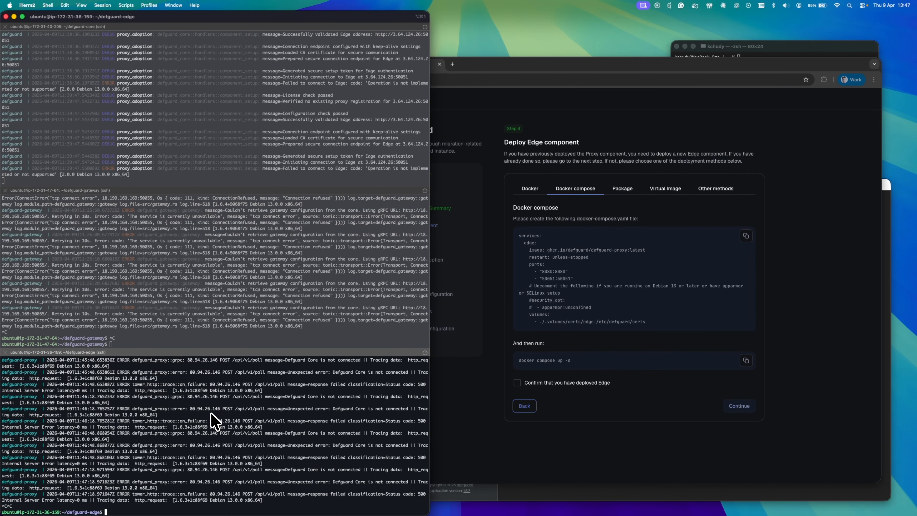
{"action": "key", "text": "Return"}
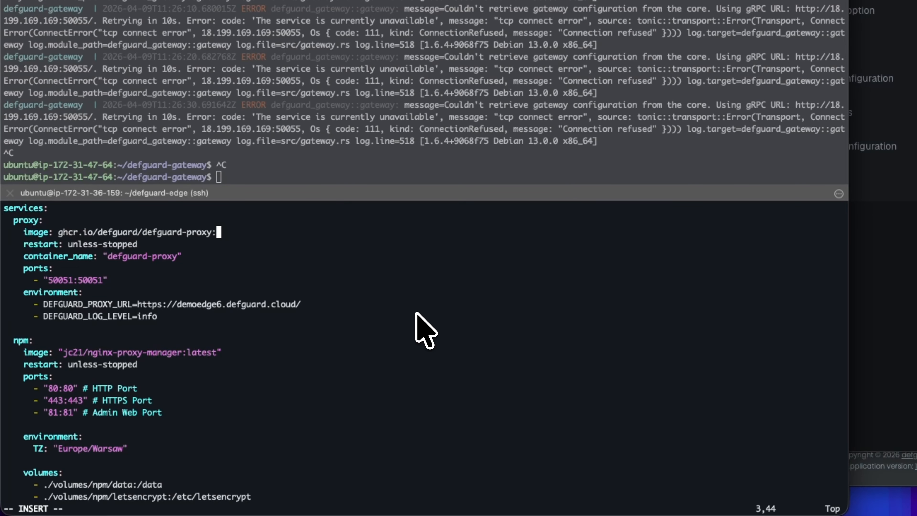
{"action": "key", "text": "Escape"}
- Delete the proxy service's environment block, including DEFGUARD_PROXY_URL and DEFGUARD_LOG_LEVEL
{"action": "key", "text": "d"}
{"action": "key", "text": "d"}
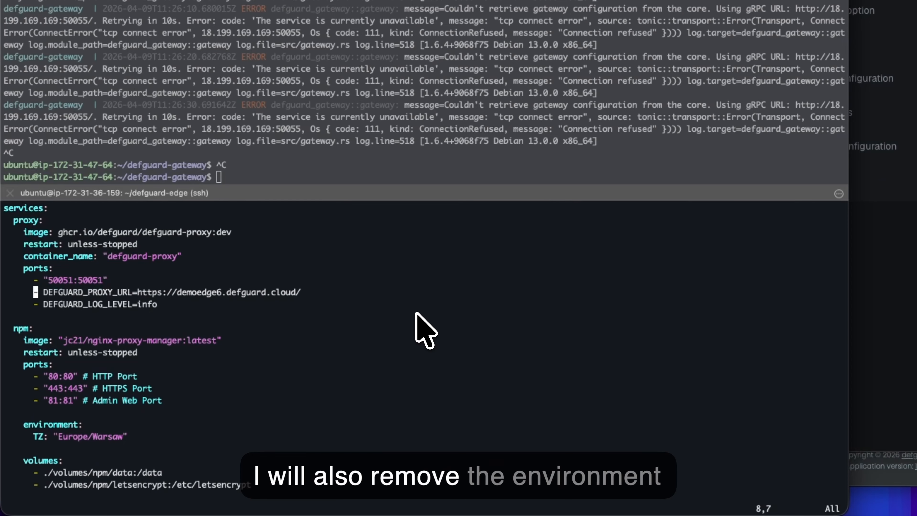
{"action": "key", "text": "d"}
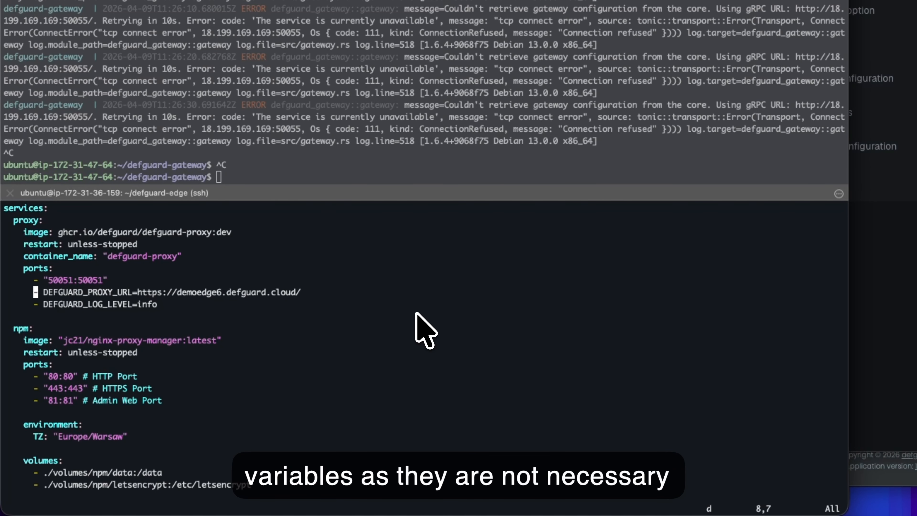
{"action": "key", "text": "d"}
{"action": "key", "text": "d"}
{"action": "key", "text": "d"}
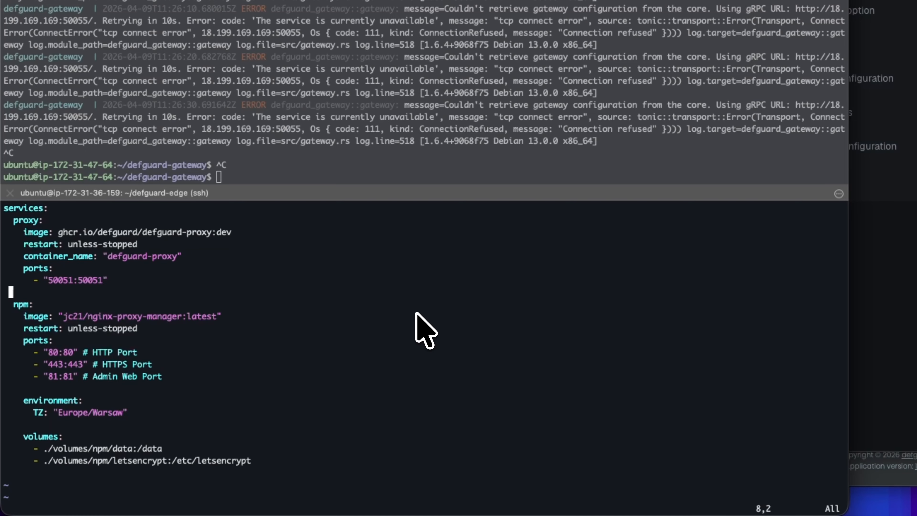
{"action": "key", "text": "k"}
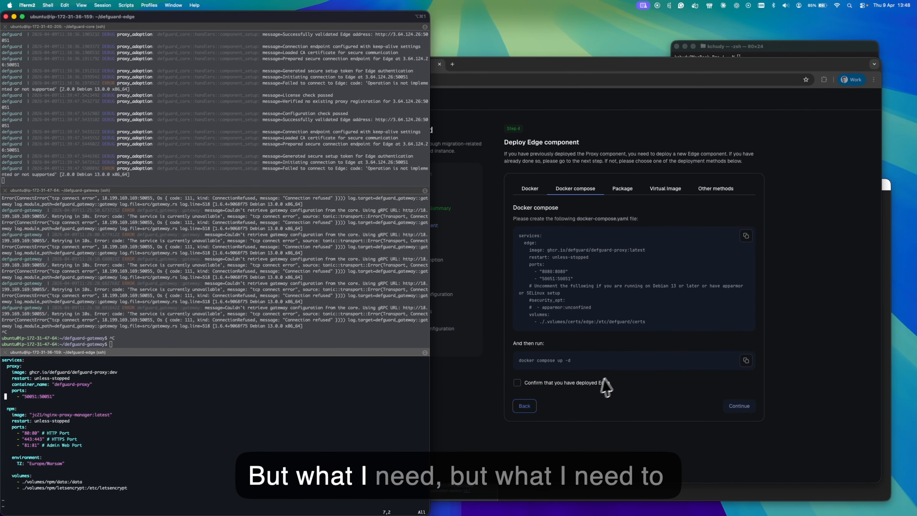
- Copy the wizard's volumes entry ./.volumes/certs/edge:/etc/defguard/certs into the proxy service below its ports, and save the file with :wq
{"action": "left_click", "coordinate": [555, 322]}
{"action": "left_click_drag", "start_coordinate": [529, 313], "coordinate": [619, 328]}
{"action": "key", "text": "super+c"}
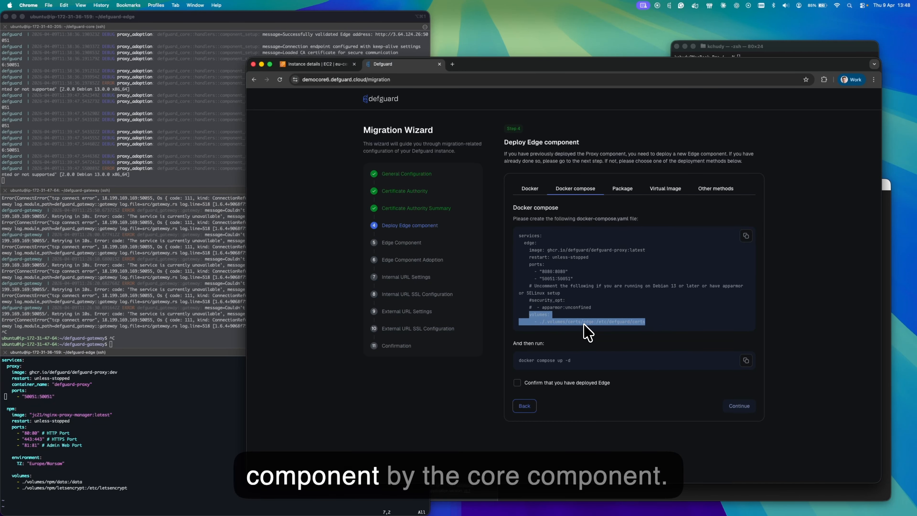
{"action": "left_click", "coordinate": [154, 379]}
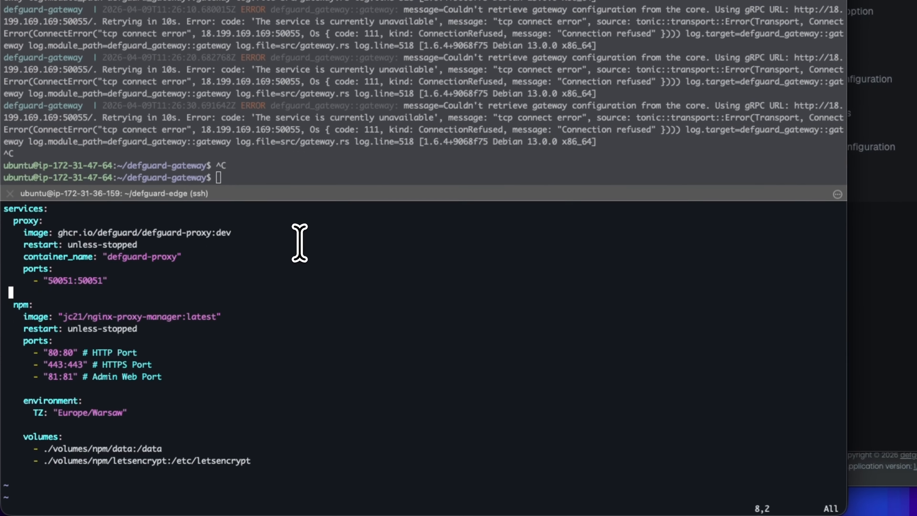
{"action": "key", "text": "super+v"}
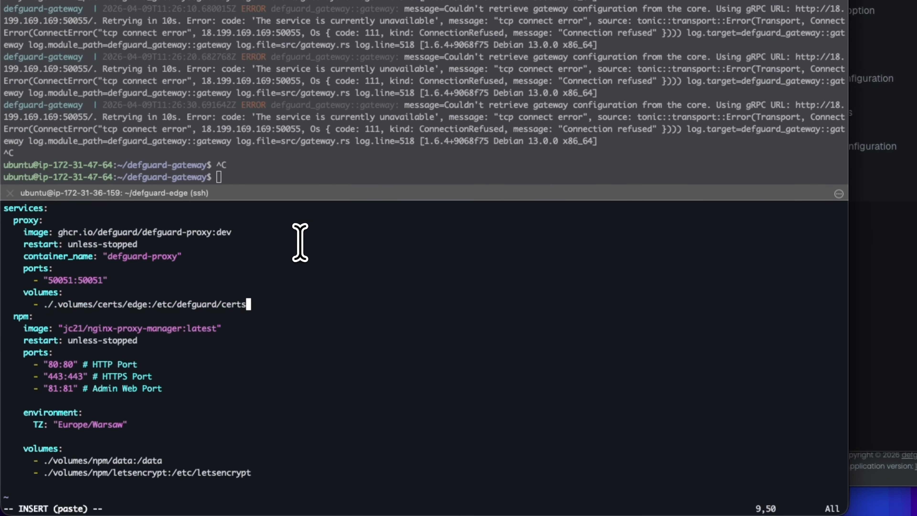
{"action": "key", "text": "Return"}
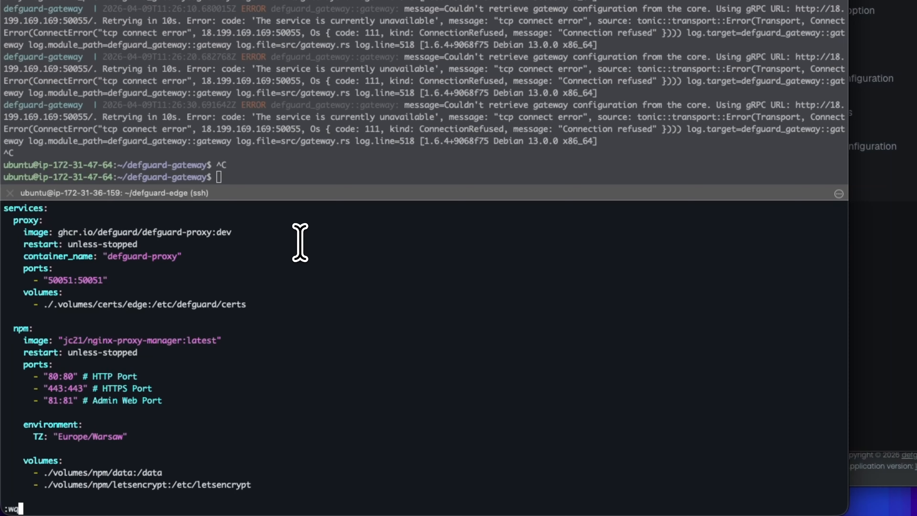
{"action": "key", "text": "Return"}
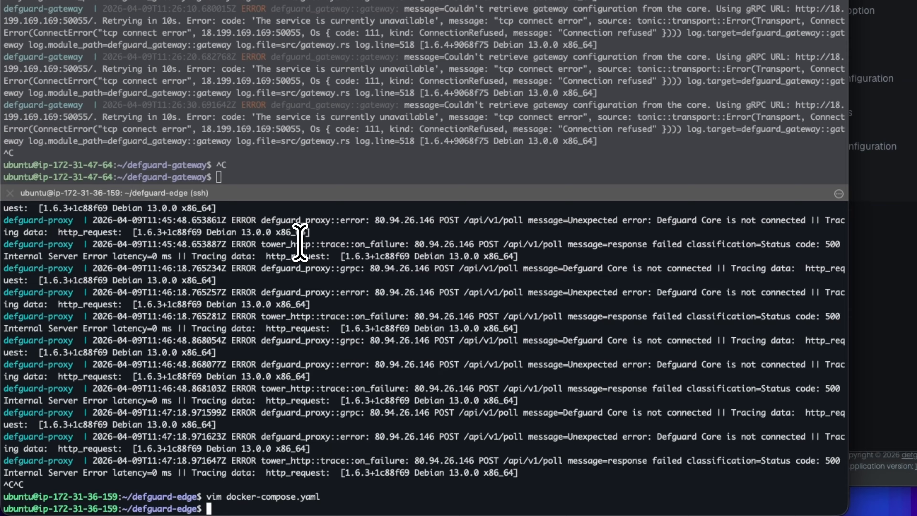
- Pull the edge images with docker compose pull and restart the stack with docker compose down and docker compose up -d
{"action": "key", "text": "ctrl+r"}
{"action": "type", "text": "pull"}
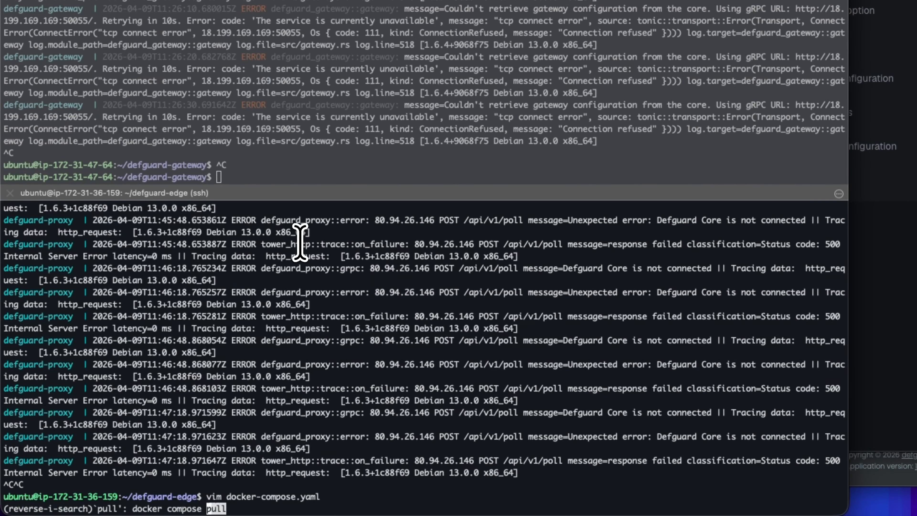
{"action": "key", "text": "Return"}
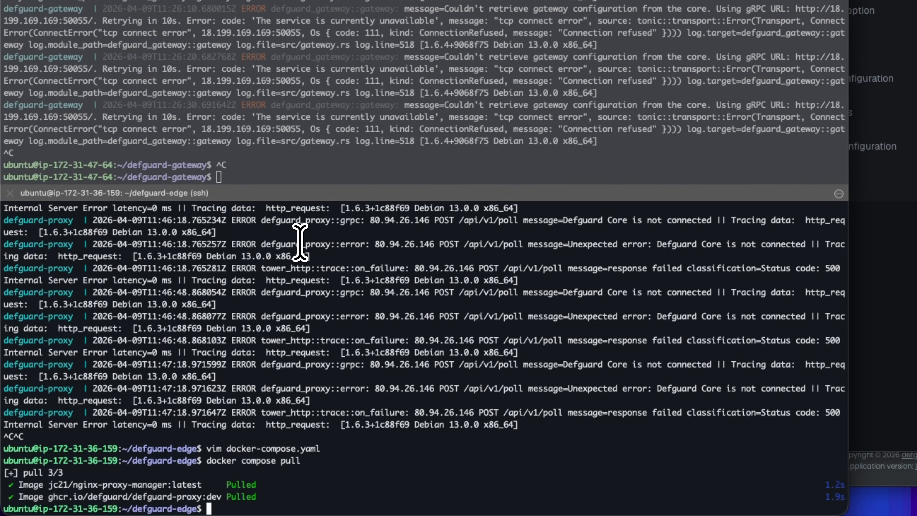
{"action": "key", "text": "Up"}
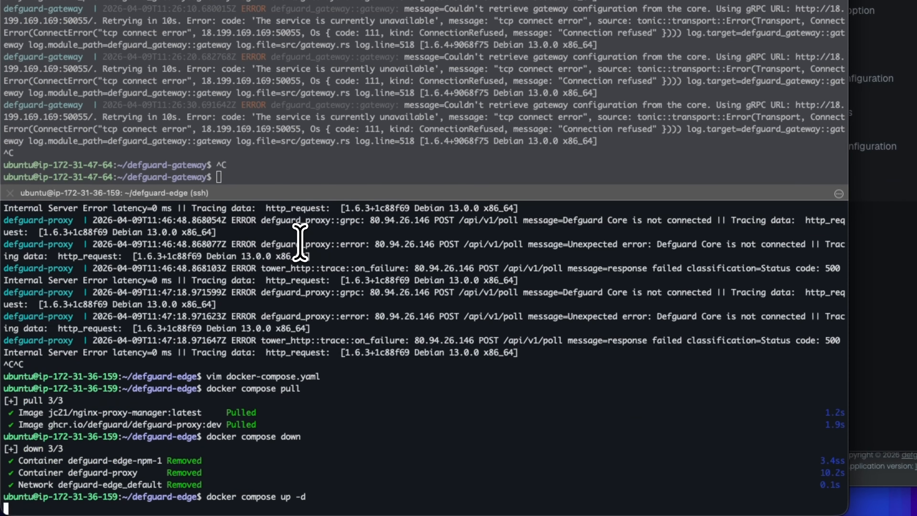
{"action": "key", "text": "Return"}
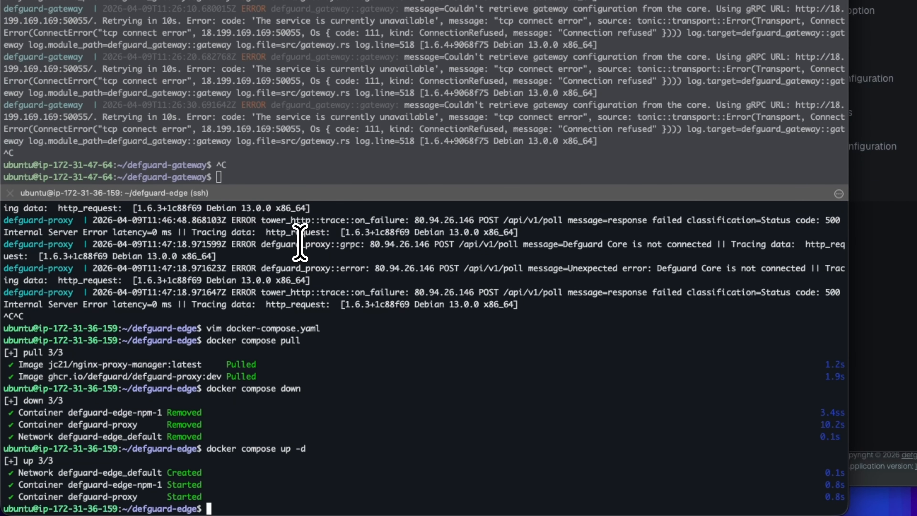
- Follow the proxy service's logs with docker compose logs -f proxy
{"action": "key", "text": "ctrl+r"}
{"action": "type", "text": "logs"}
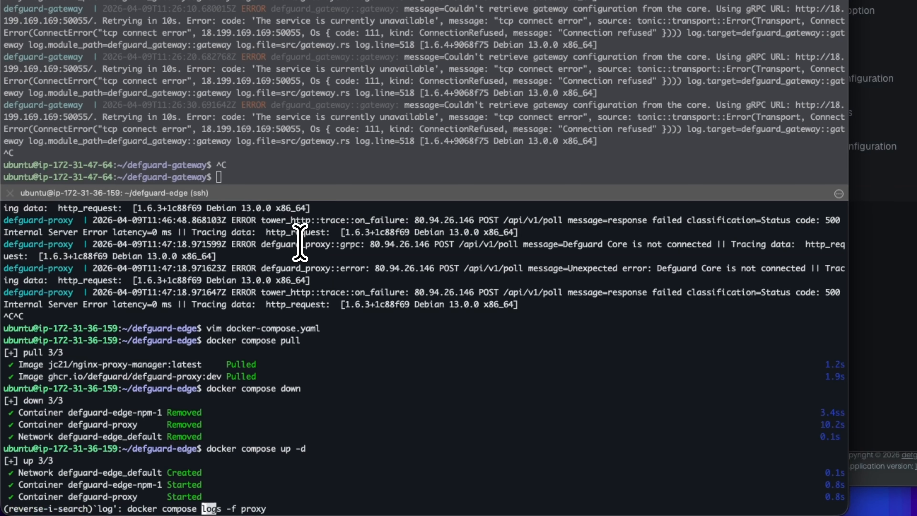
{"action": "key", "text": "Return"}
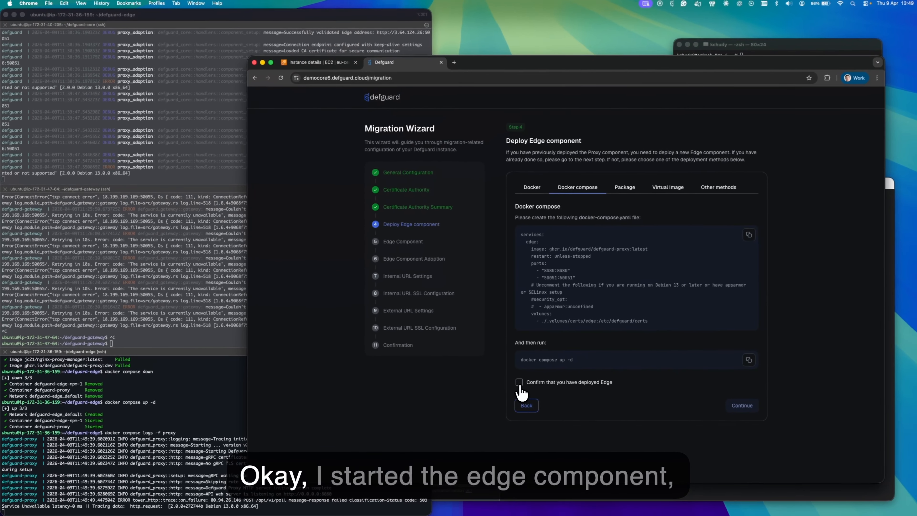
- Confirm the Edge deployment in the migration wizard, adopt the Edge component under the name Edge1, and continue past the adoption checks
{"action": "left_click", "coordinate": [519, 383]}
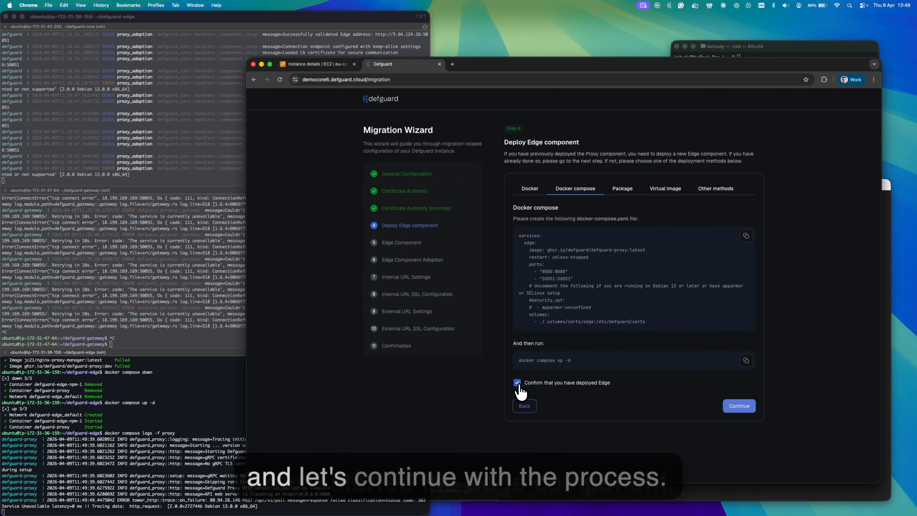
{"action": "left_click", "coordinate": [734, 406]}
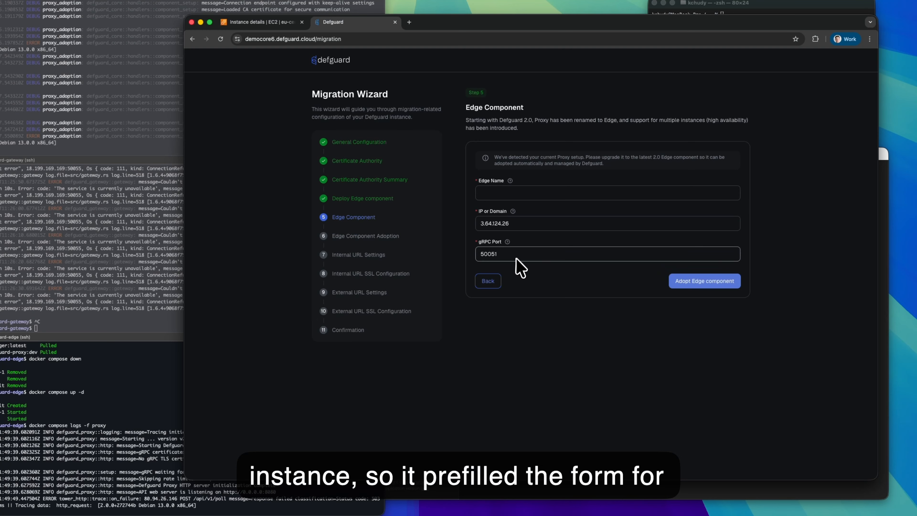
{"action": "left_click", "coordinate": [503, 195]}
{"action": "type", "text": "Edge1"}
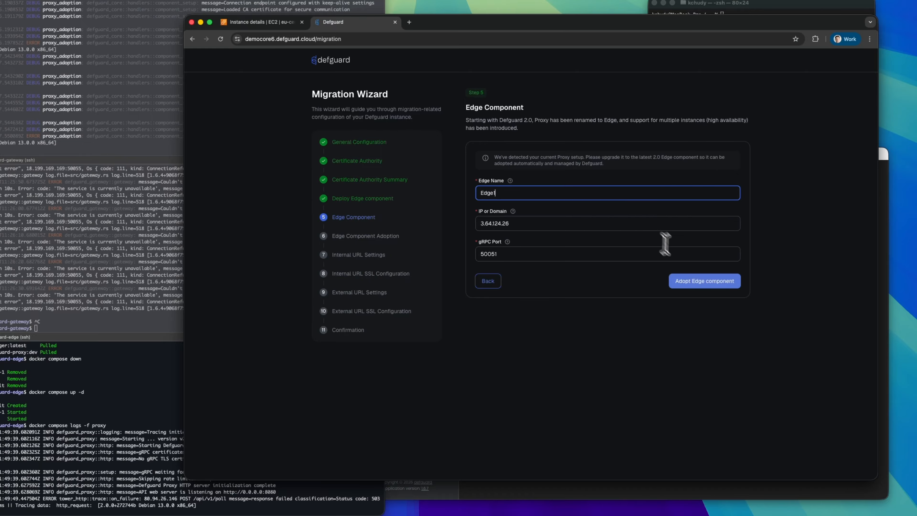
{"action": "left_click", "coordinate": [695, 285]}
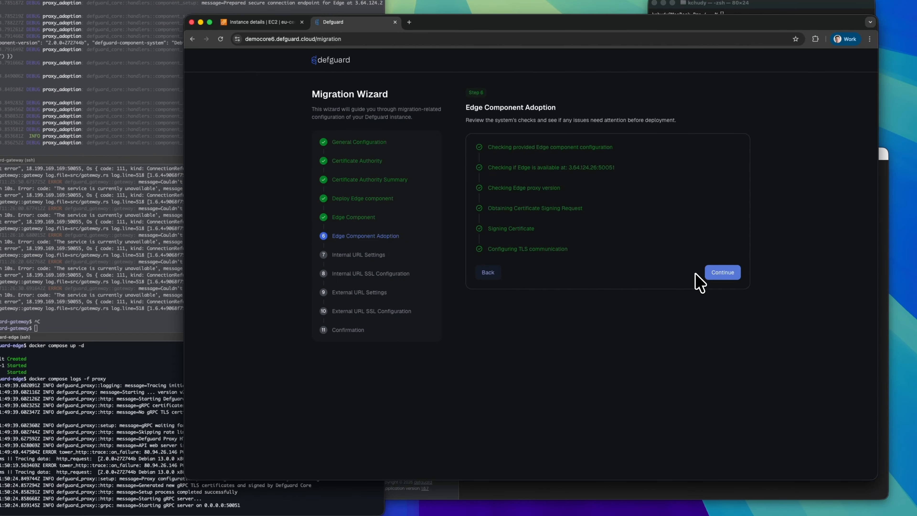
{"action": "left_click", "coordinate": [717, 278]}
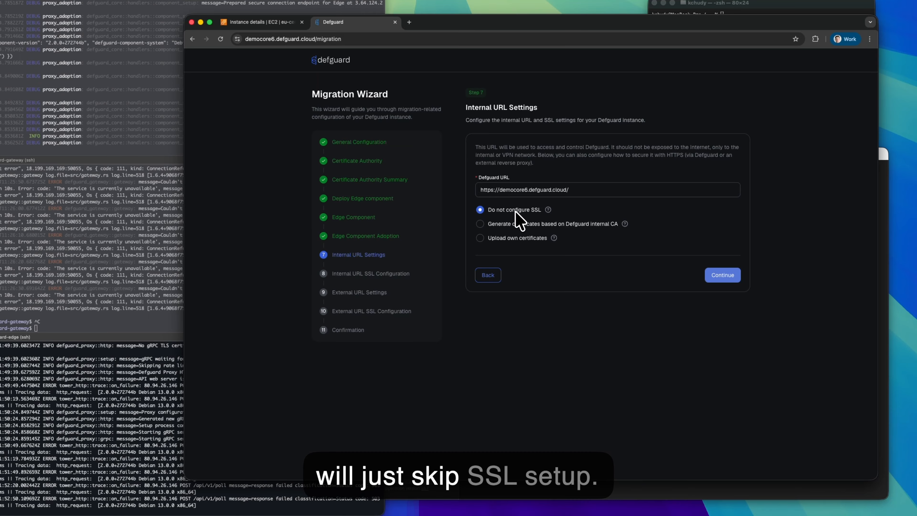
- Accept the prefilled internal and external Defguard URLs with Do not configure SSL, and continue to the Confirmation step
{"action": "left_click", "coordinate": [720, 278]}
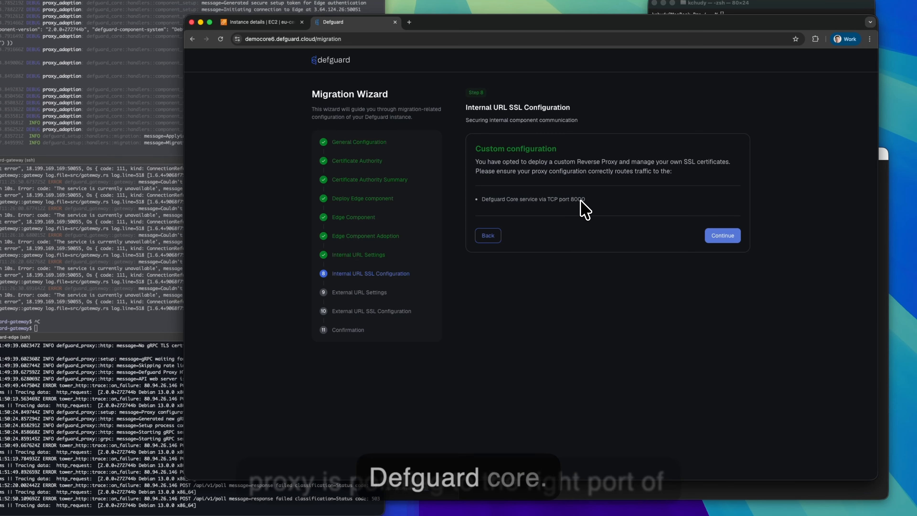
{"action": "left_click", "coordinate": [720, 239]}
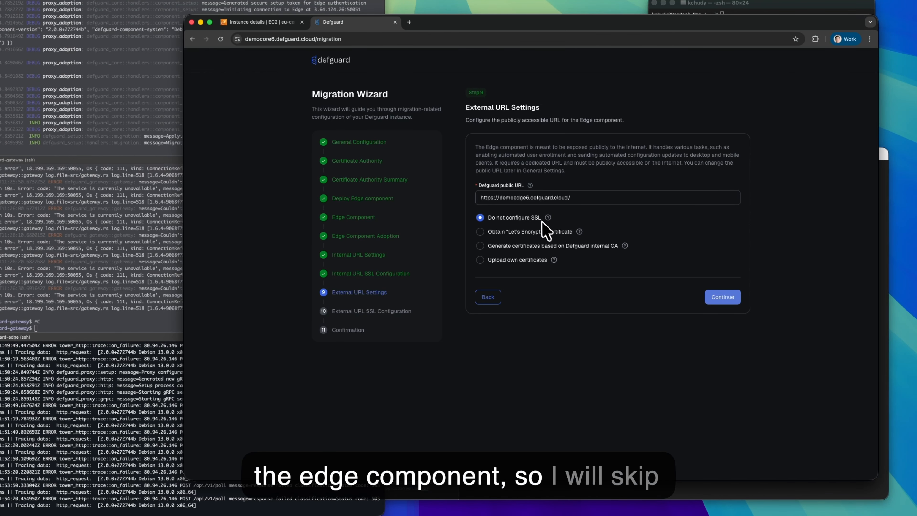
{"action": "left_click", "coordinate": [723, 303]}
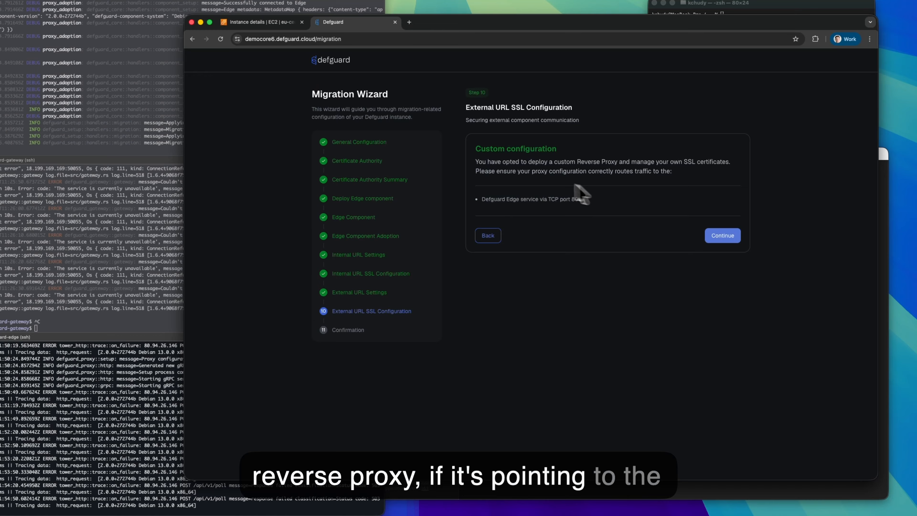
{"action": "left_click", "coordinate": [722, 236]}
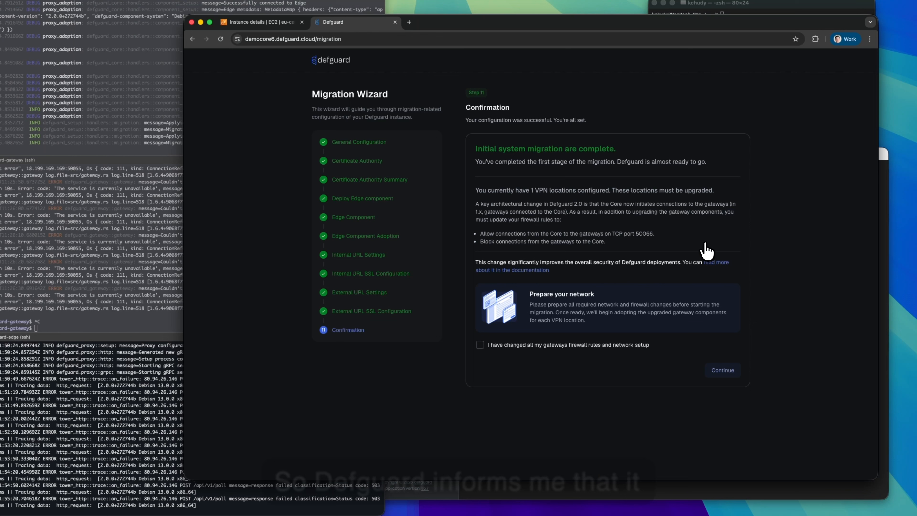
- Examine the VPN location notice and the required firewall rules between the Core and the gateways on the Confirmation page
{"action": "left_click_drag", "start_coordinate": [476, 193], "coordinate": [559, 195]}
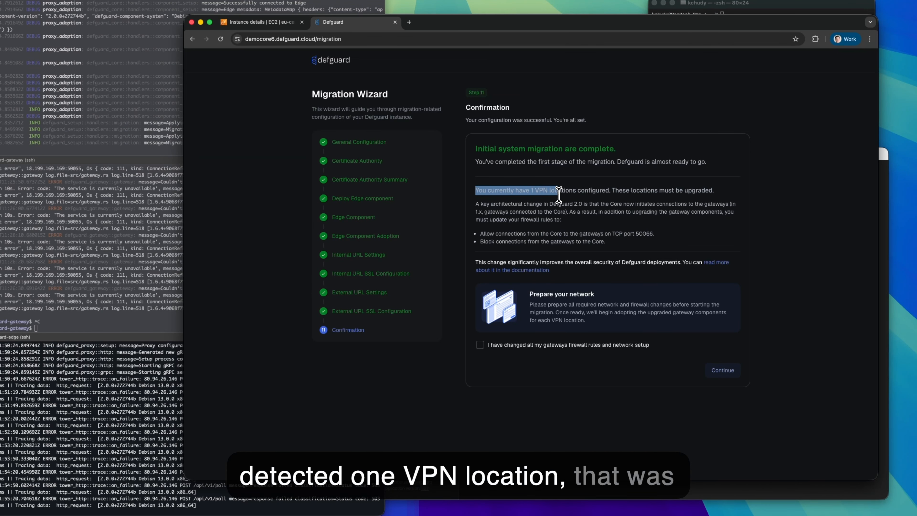
{"action": "left_click", "coordinate": [580, 191]}
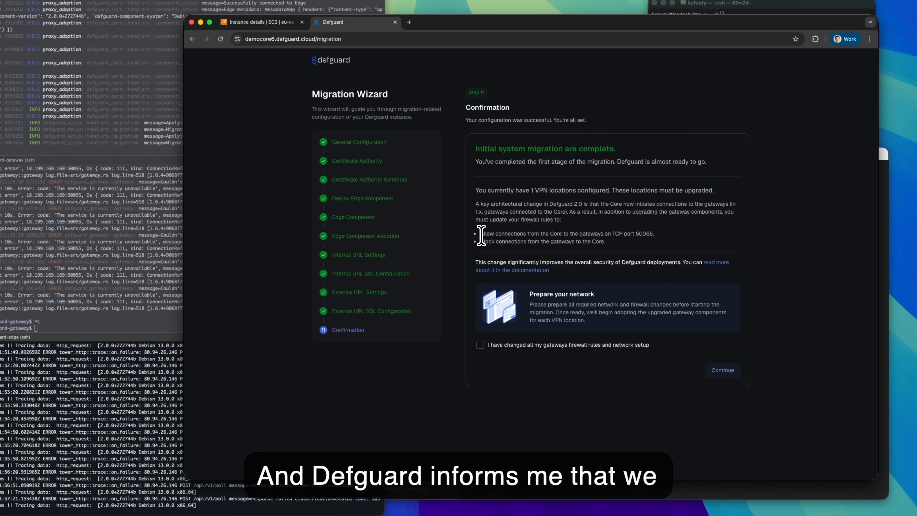
{"action": "left_click_drag", "start_coordinate": [481, 235], "coordinate": [498, 235]}
{"action": "left_click_drag", "start_coordinate": [556, 234], "coordinate": [609, 238]}
{"action": "double_click", "coordinate": [643, 234]}
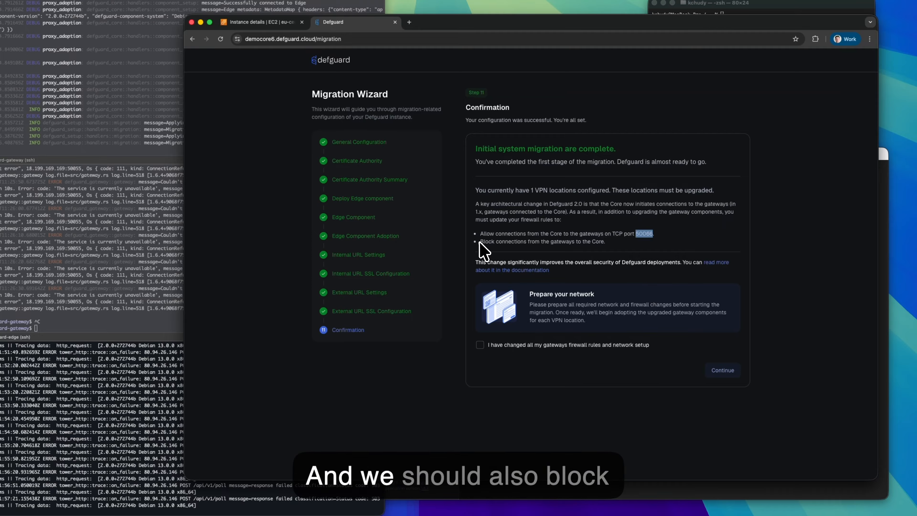
{"action": "left_click_drag", "start_coordinate": [479, 242], "coordinate": [498, 242]}
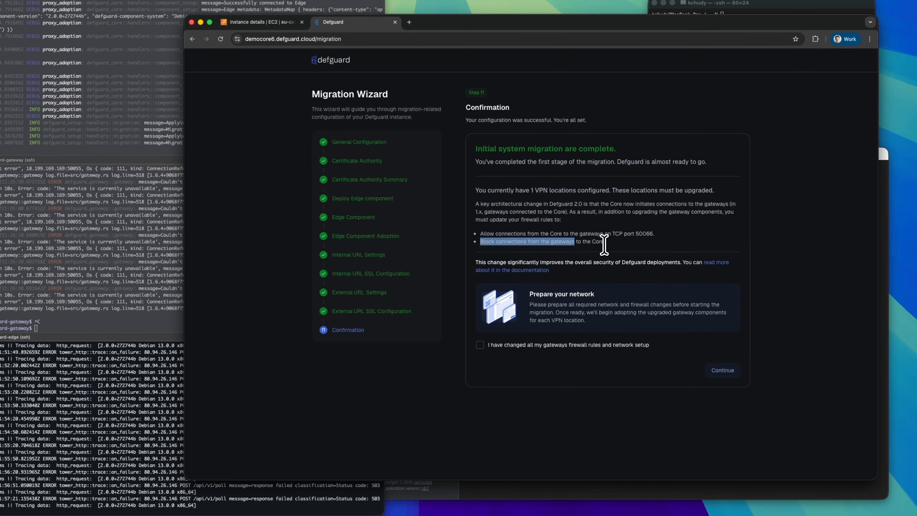
- Switch to the AWS EC2 console and open the security group attached to the demo6-core instance
{"action": "left_click", "coordinate": [268, 24]}
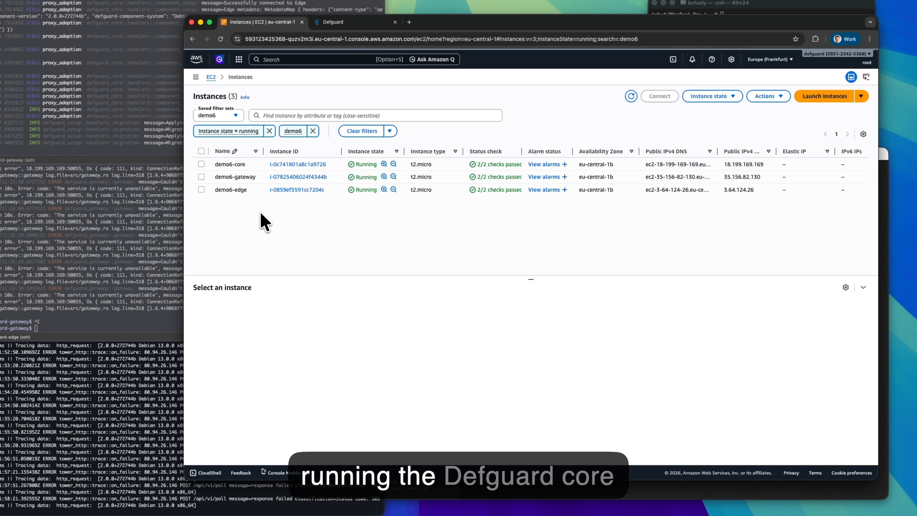
{"action": "left_click", "coordinate": [288, 164]}
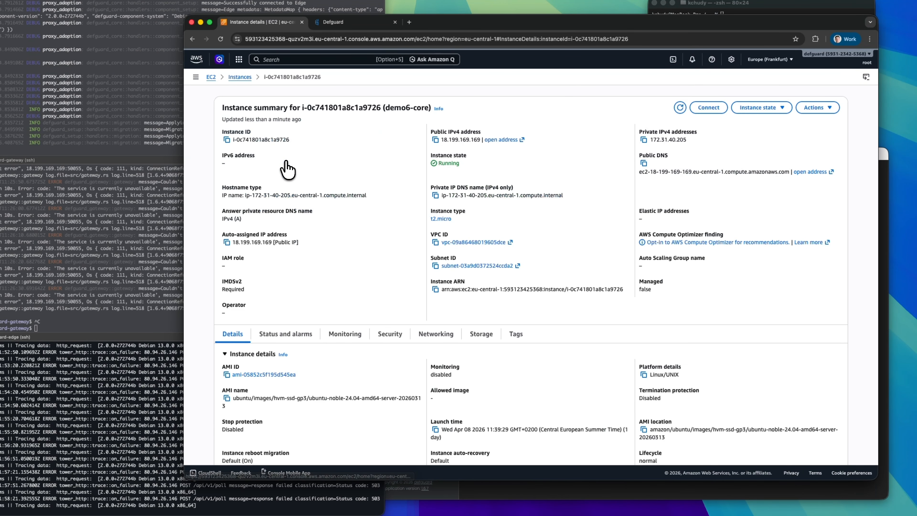
{"action": "left_click", "coordinate": [388, 334]}
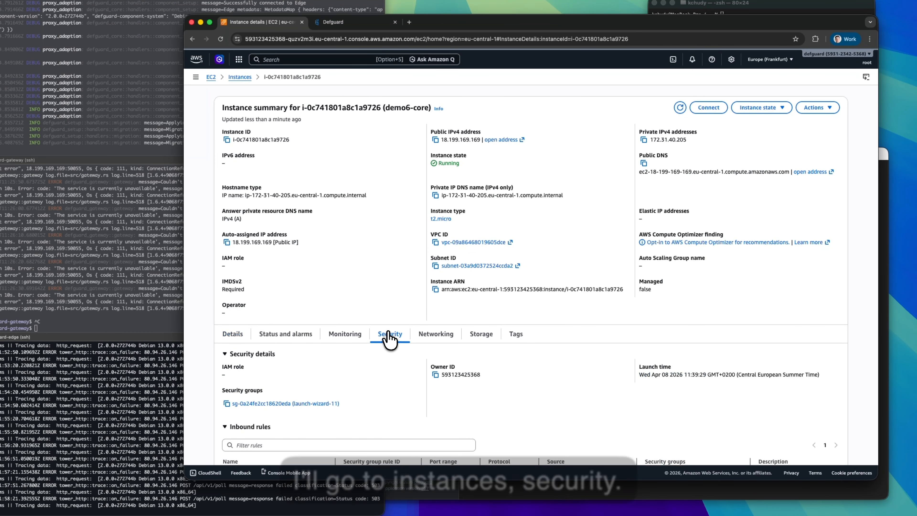
{"action": "scroll", "coordinate": [391, 337], "scroll_direction": "down", "scroll_amount": 5}
{"action": "left_click", "coordinate": [334, 213]}
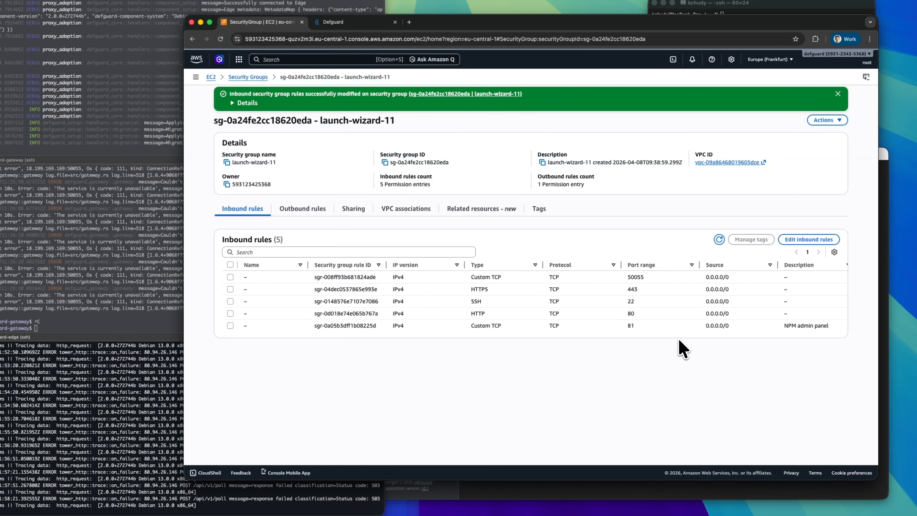
- Delete the Custom TCP inbound rule for port 50055 from the core security group and save the rules
{"action": "left_click", "coordinate": [230, 276]}
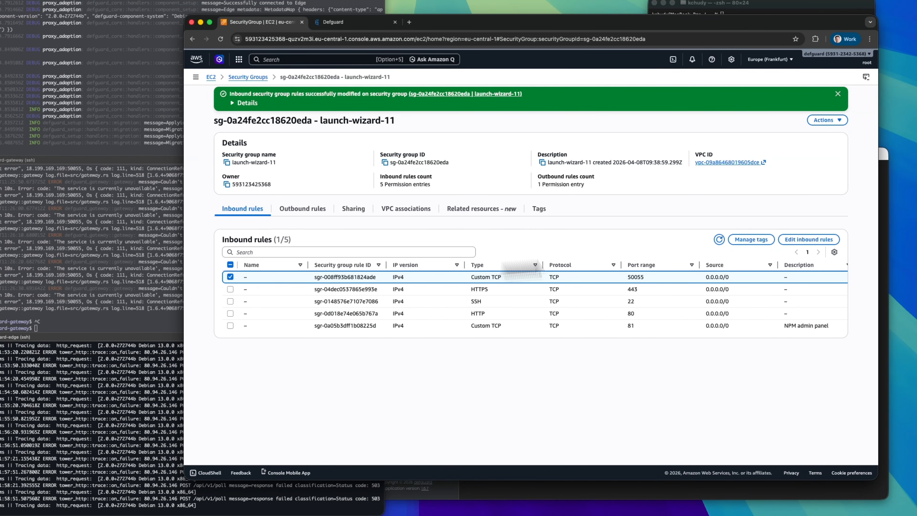
{"action": "left_click", "coordinate": [805, 239]}
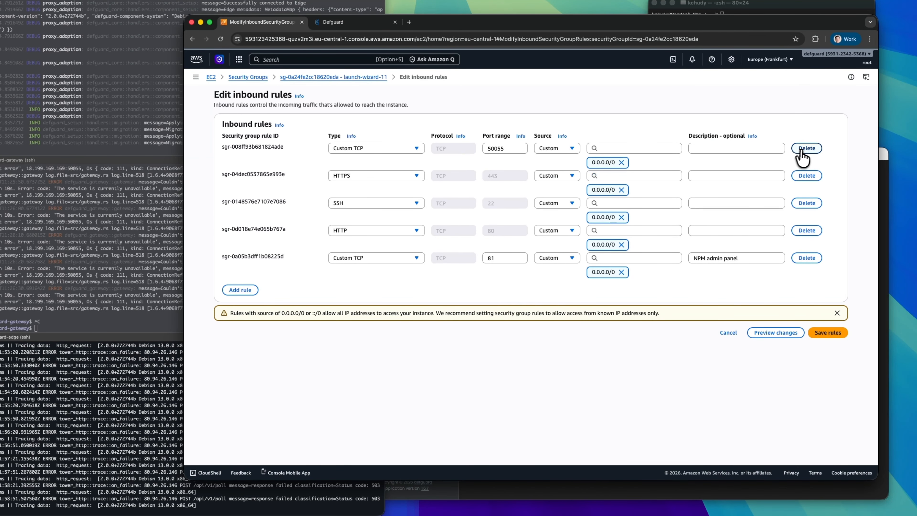
{"action": "left_click", "coordinate": [805, 148]}
{"action": "left_click", "coordinate": [827, 305]}
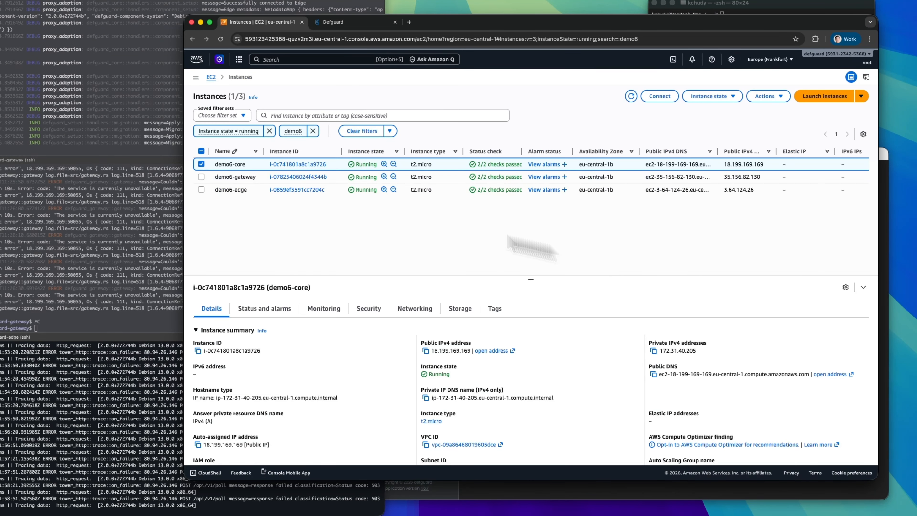
- Deselect the demo6-core instance and open the security group attached to the demo6-gateway instance
{"action": "left_click", "coordinate": [201, 164]}
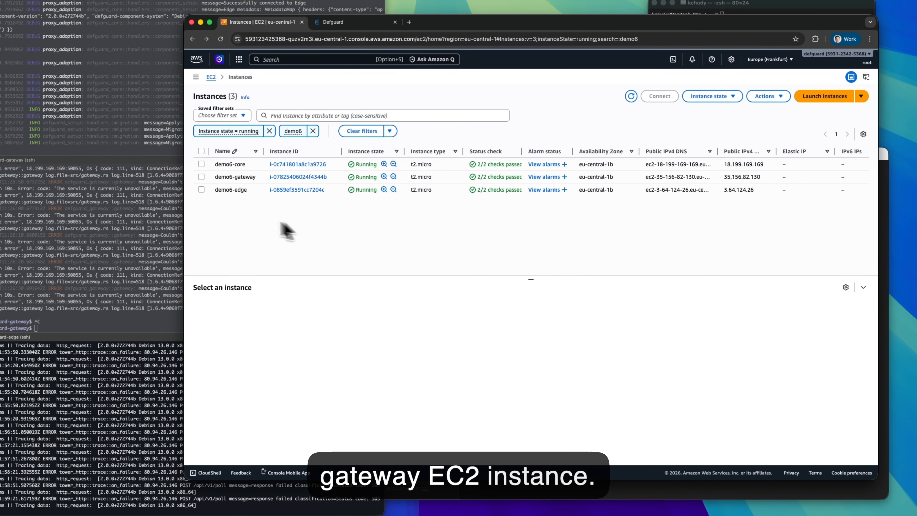
{"action": "left_click", "coordinate": [297, 176]}
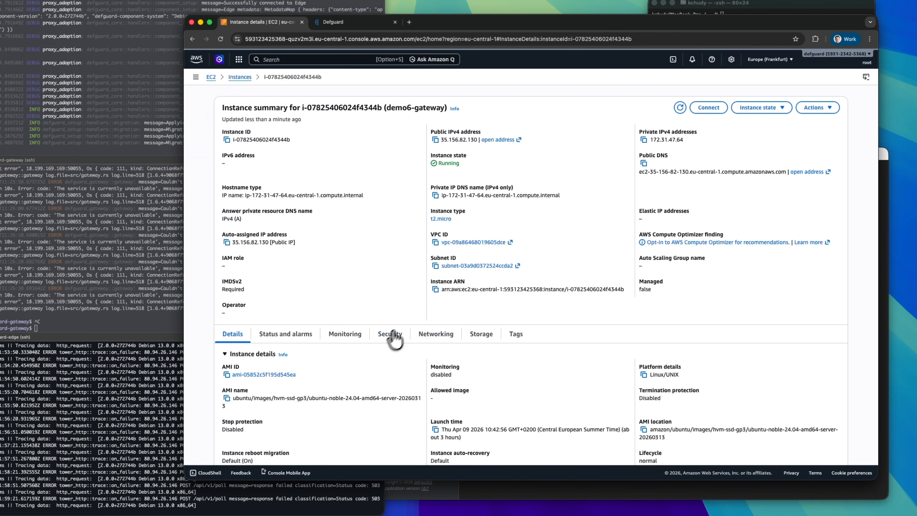
{"action": "left_click", "coordinate": [401, 335]}
{"action": "scroll", "coordinate": [401, 348], "scroll_direction": "down", "scroll_amount": 3}
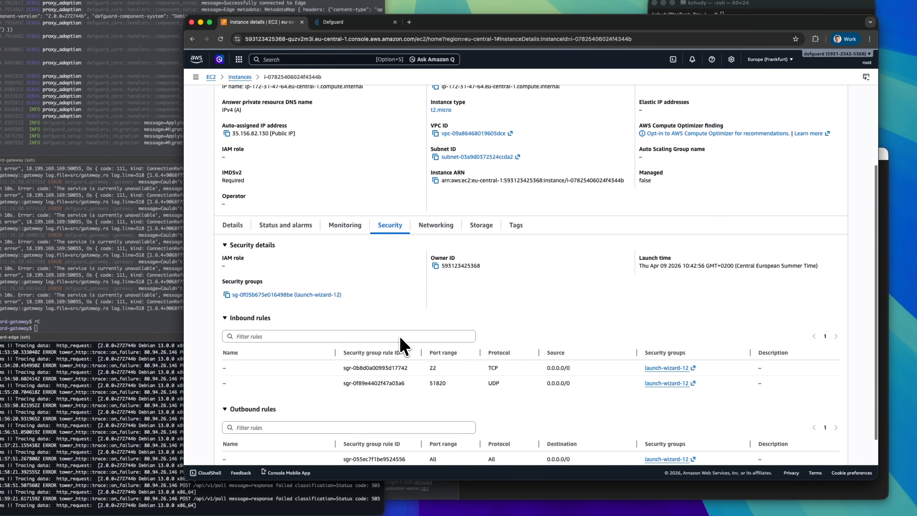
{"action": "left_click", "coordinate": [289, 301]}
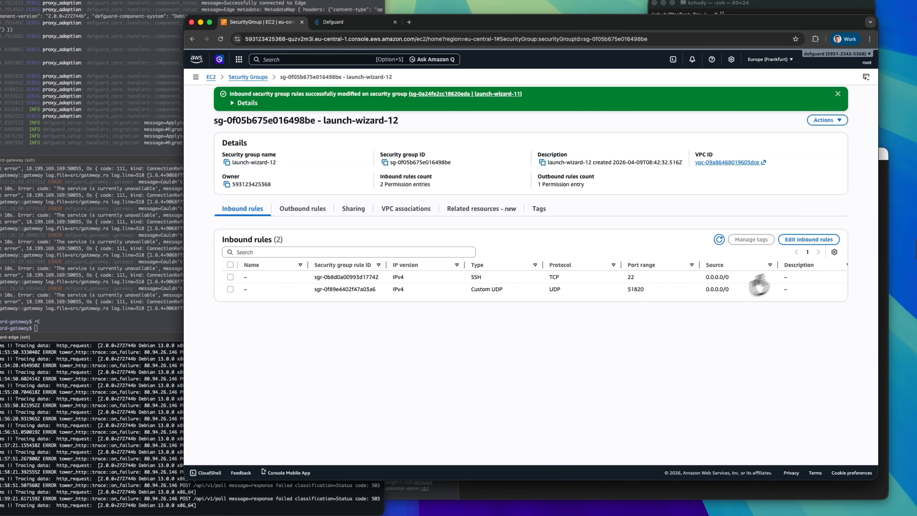
- Add a Custom TCP inbound rule for port 50066 with source 0.0.0.0/0 to the gateway security group and save the rules
{"action": "left_click", "coordinate": [810, 240]}
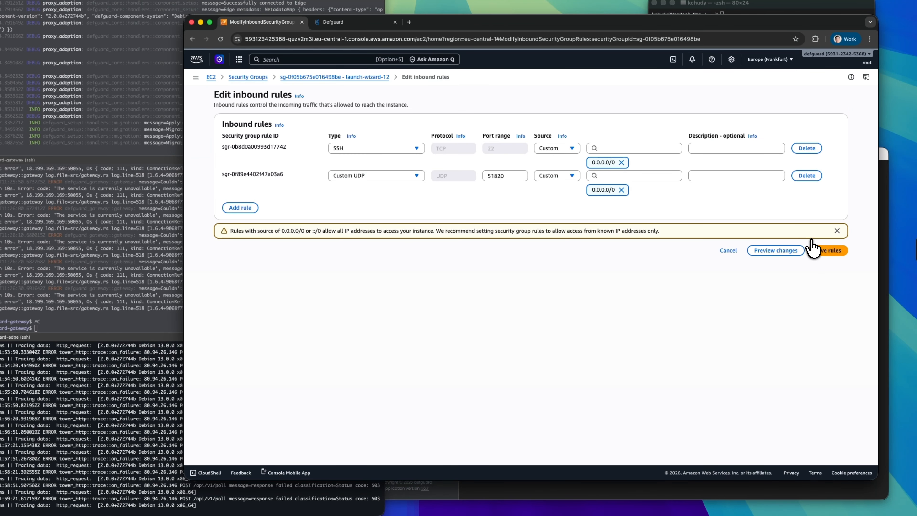
{"action": "left_click", "coordinate": [240, 207]}
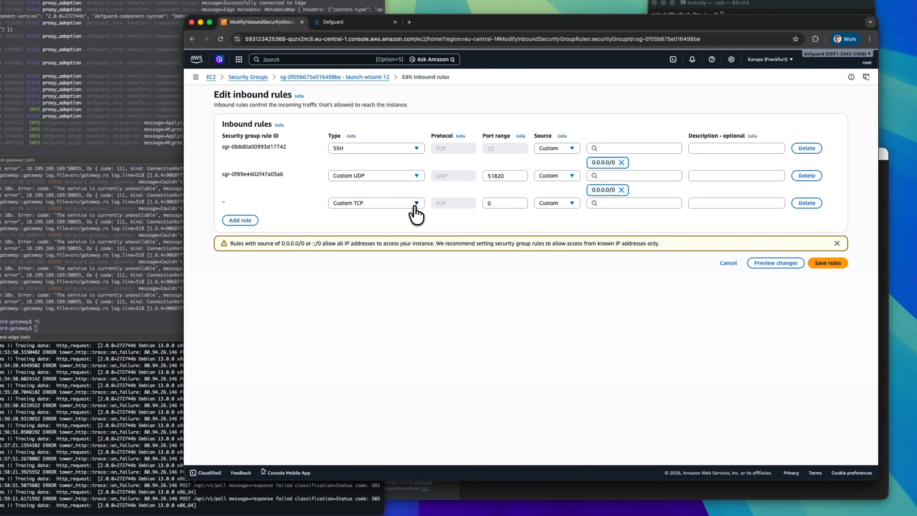
{"action": "left_click", "coordinate": [493, 203]}
{"action": "left_click", "coordinate": [365, 24]}
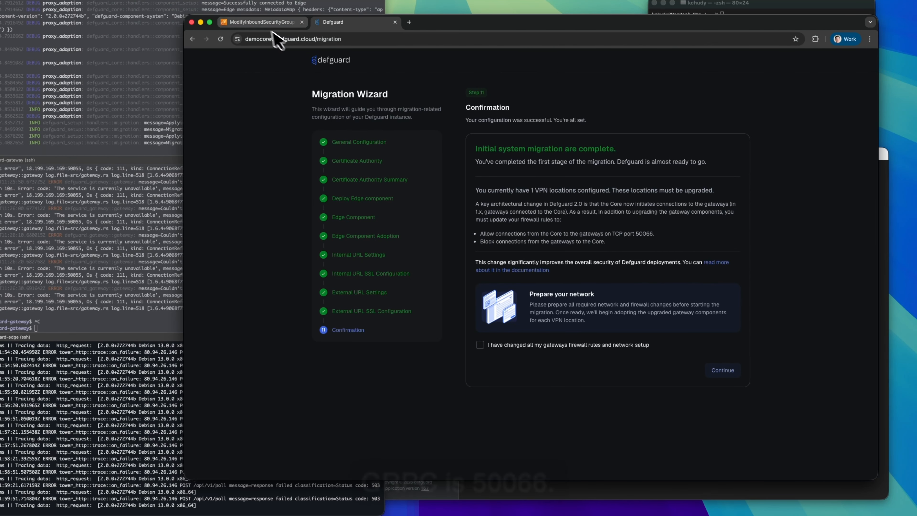
{"action": "left_click", "coordinate": [265, 22]}
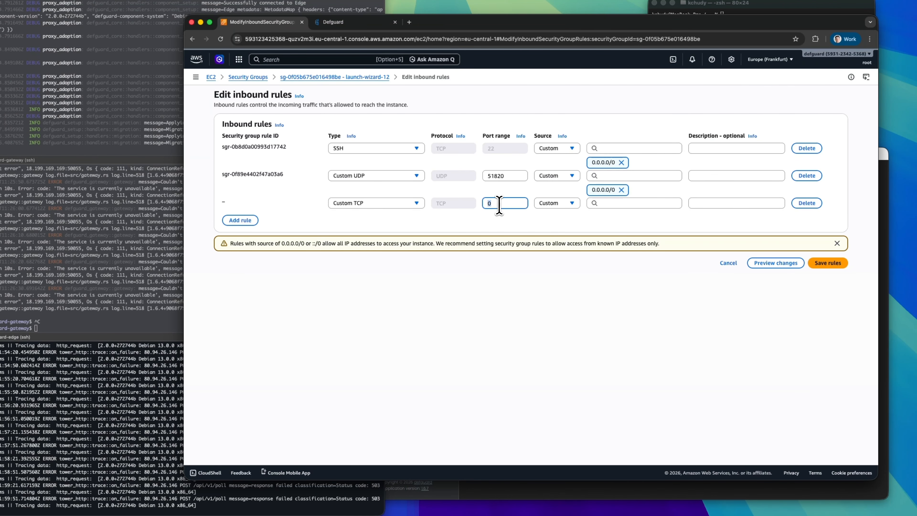
{"action": "left_click", "coordinate": [569, 204]}
{"action": "left_click", "coordinate": [563, 226]}
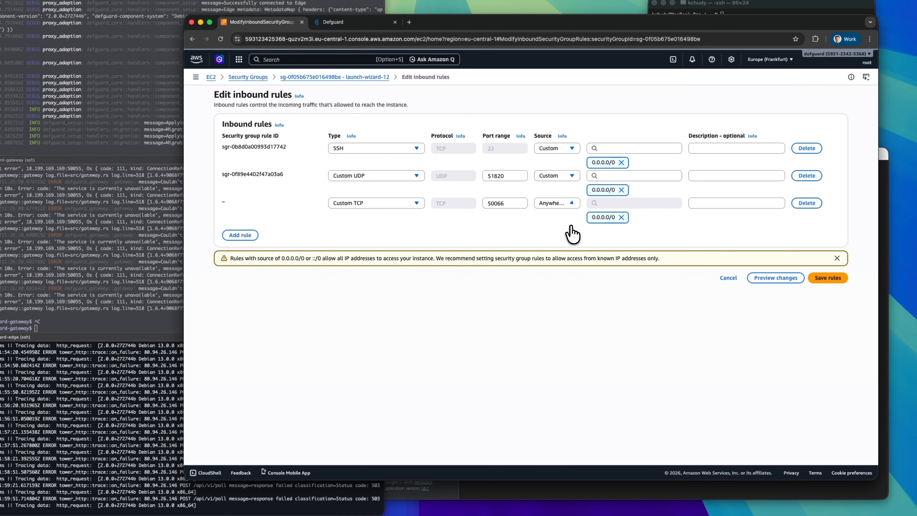
{"action": "left_click", "coordinate": [827, 278]}
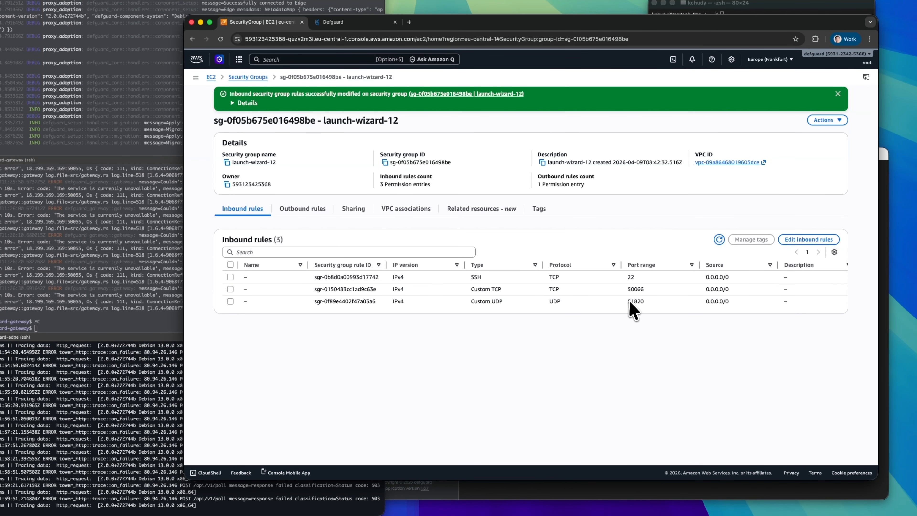
- Confirm the gateway firewall and network changes in the Defguard migration wizard, and start the migration of the Office location
{"action": "left_click", "coordinate": [355, 22]}
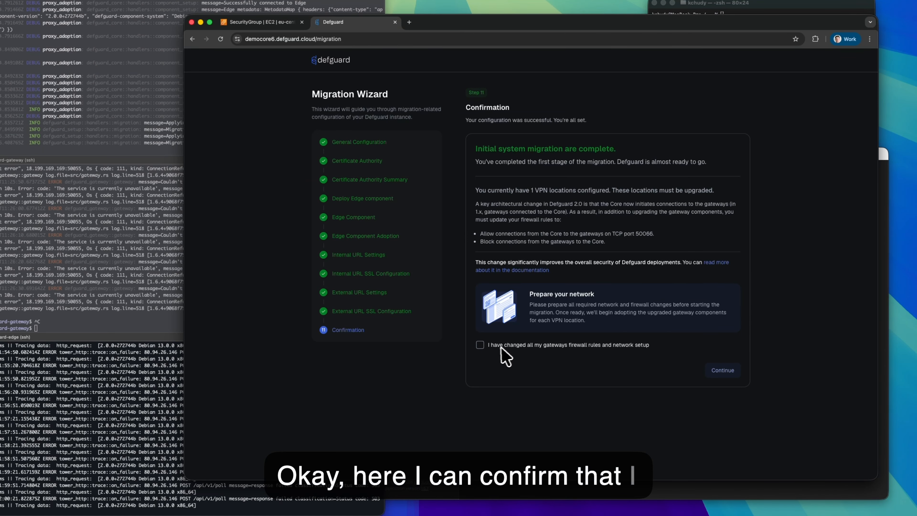
{"action": "left_click", "coordinate": [573, 349]}
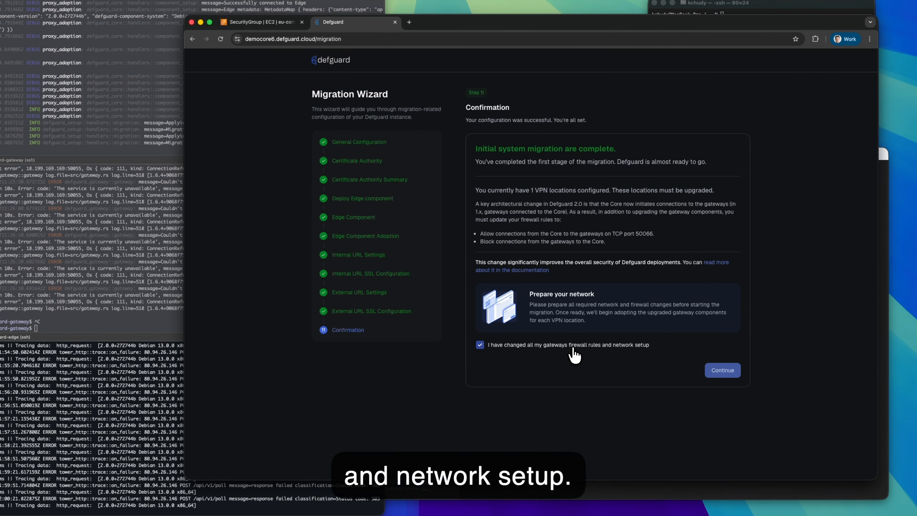
{"action": "left_click", "coordinate": [724, 374]}
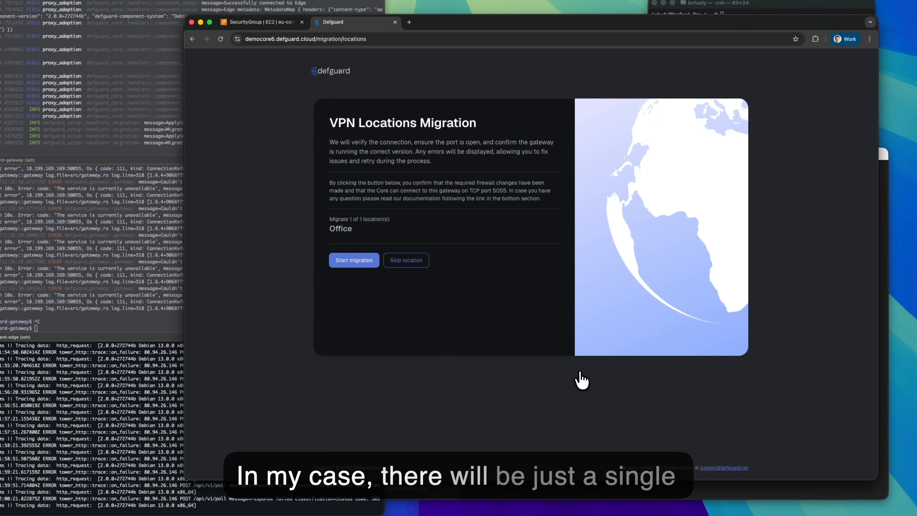
{"action": "left_click", "coordinate": [354, 260]}
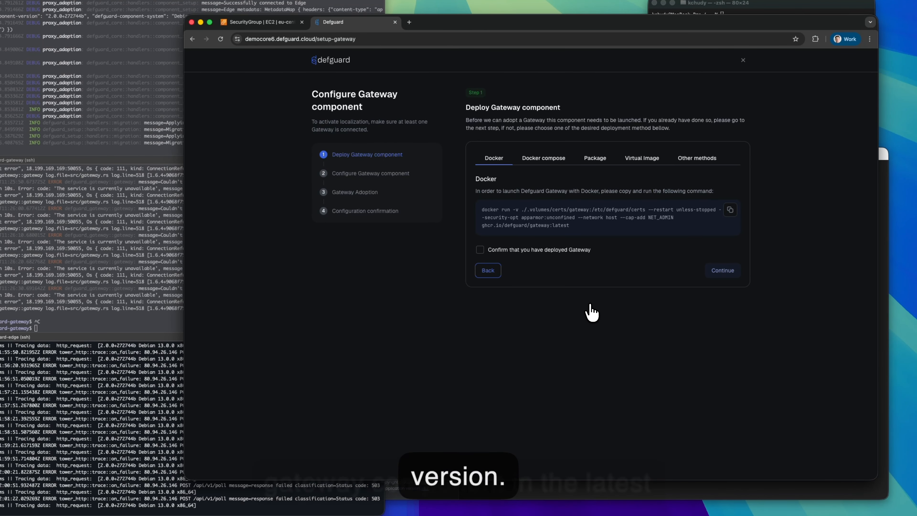
- Show the wizard's Docker compose instructions for the gateway, and open docker-compose.yaml with vim in the defguard-gateway terminal session
{"action": "left_click", "coordinate": [543, 161]}
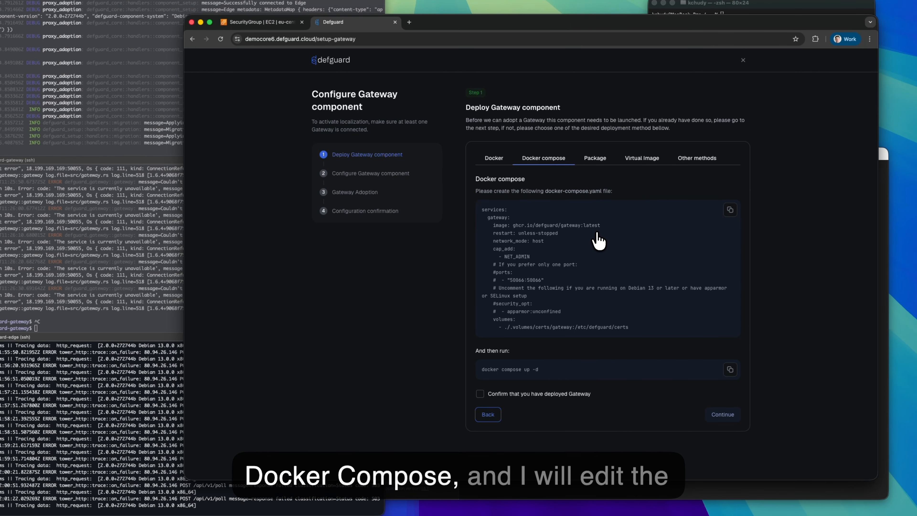
{"action": "left_click", "coordinate": [144, 267]}
{"action": "type", "text": "vim "}
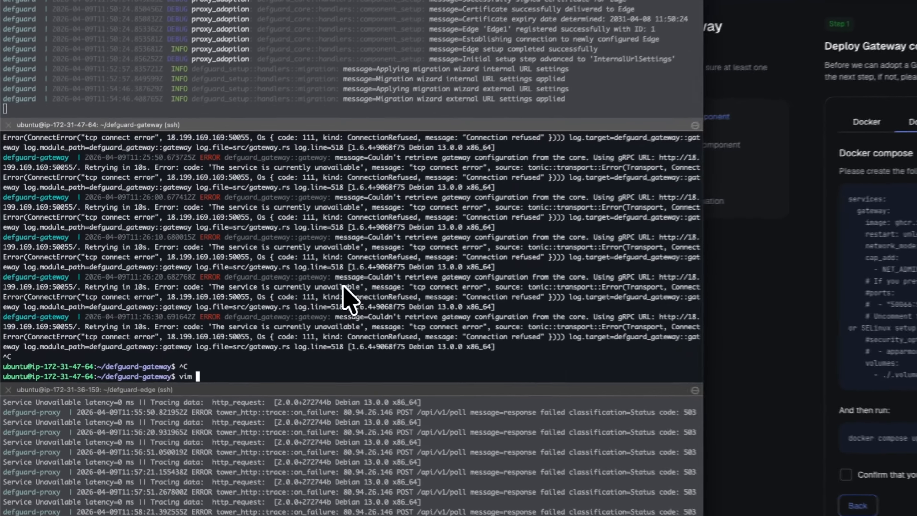
{"action": "type", "text": "docker-compose."}
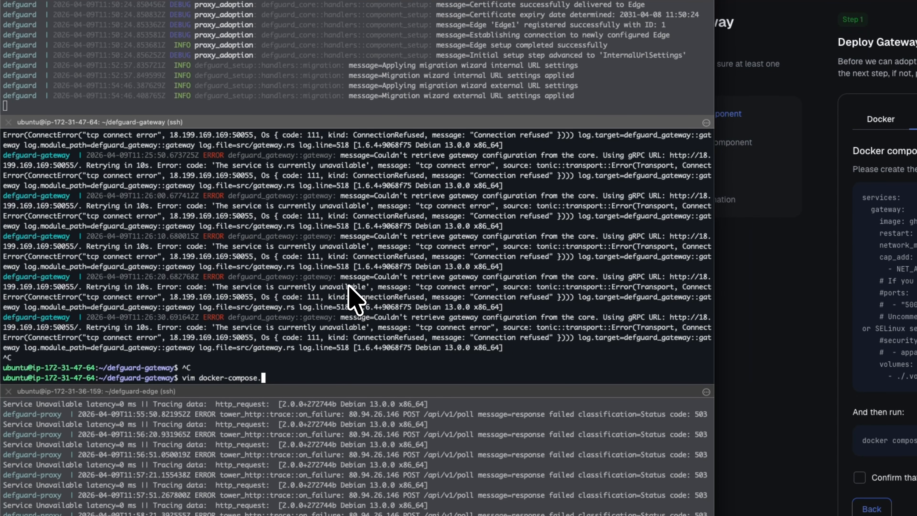
{"action": "type", "text": "yaml"}
{"action": "key", "text": "Return"}
- Remove the environment section with the DEFGUARD_GRPC_URL and DEFGUARD_TOKEN entries from the gateway's docker-compose.yaml
{"action": "key", "text": "a"}
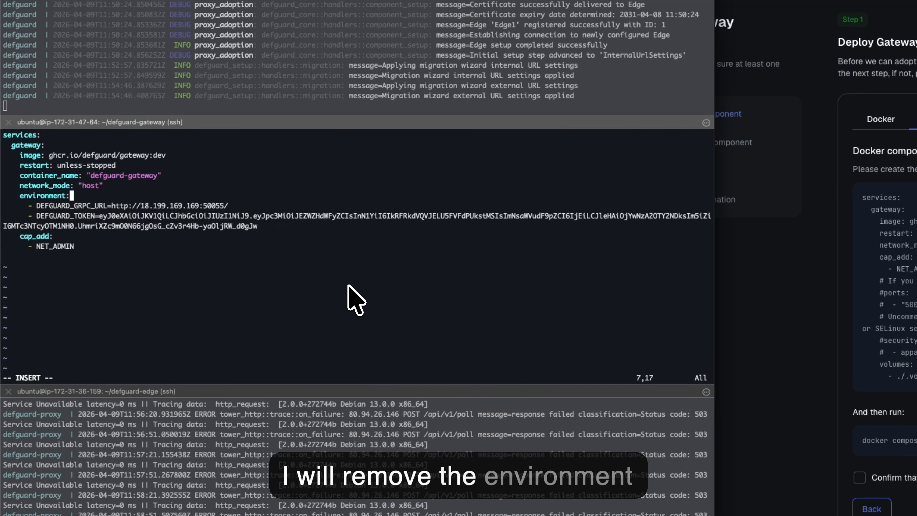
{"action": "key", "text": "Escape"}
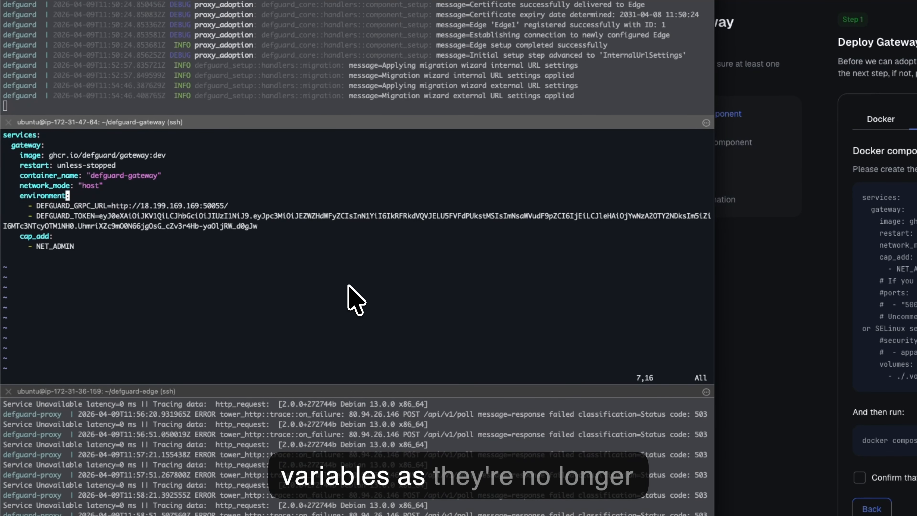
{"action": "key", "text": "d"}
{"action": "key", "text": "d"}
{"action": "key", "text": "d"}
{"action": "key", "text": "d"}
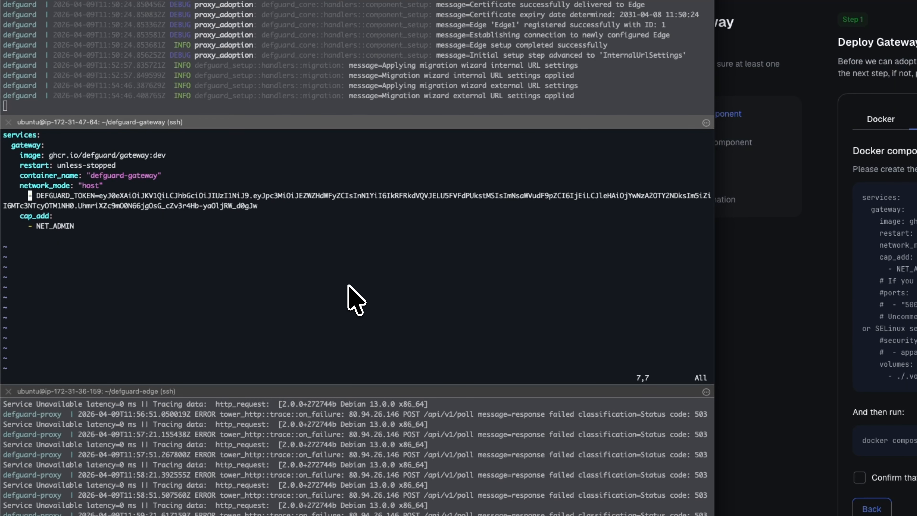
{"action": "key", "text": "d"}
{"action": "key", "text": "d"}
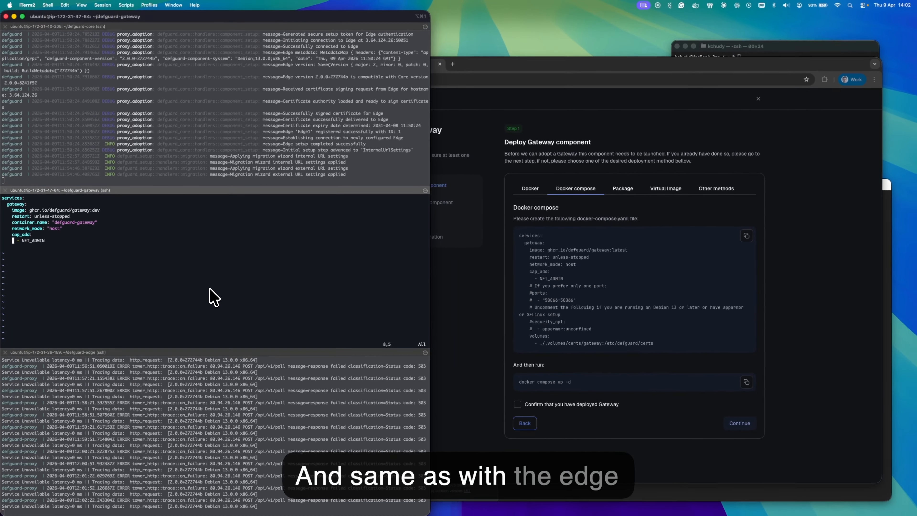
- Copy the volumes entry ./.volumes/certs/gateway:/etc/defguard/certs from the wizard into the end of the gateway's docker-compose.yaml, then save and exit vim
{"action": "key", "text": "Down"}
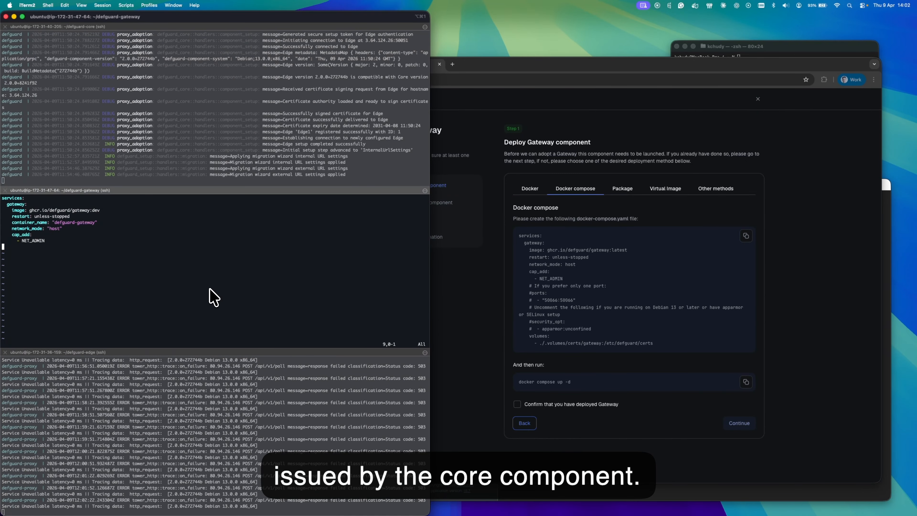
{"action": "left_click", "coordinate": [552, 350]}
{"action": "left_click_drag", "start_coordinate": [529, 335], "coordinate": [645, 341]}
{"action": "key", "text": "super+c"}
{"action": "left_click", "coordinate": [201, 280]}
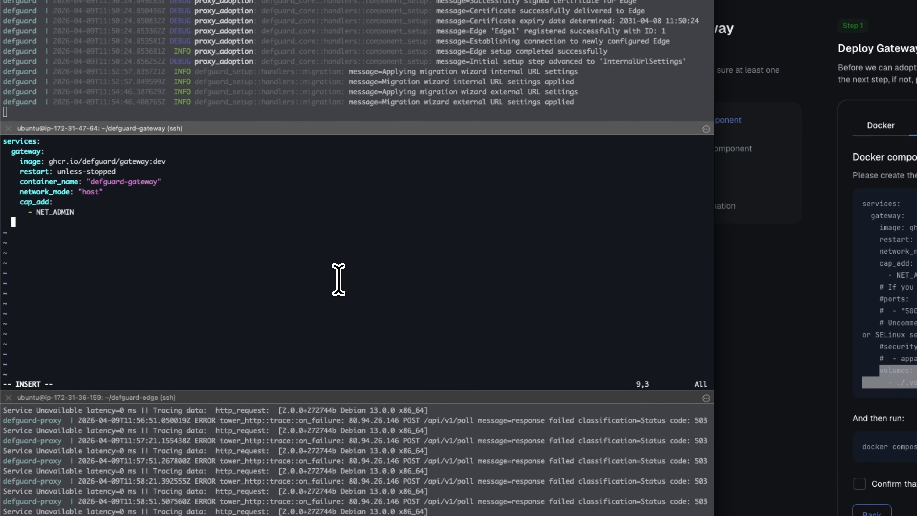
{"action": "key", "text": "super+v"}
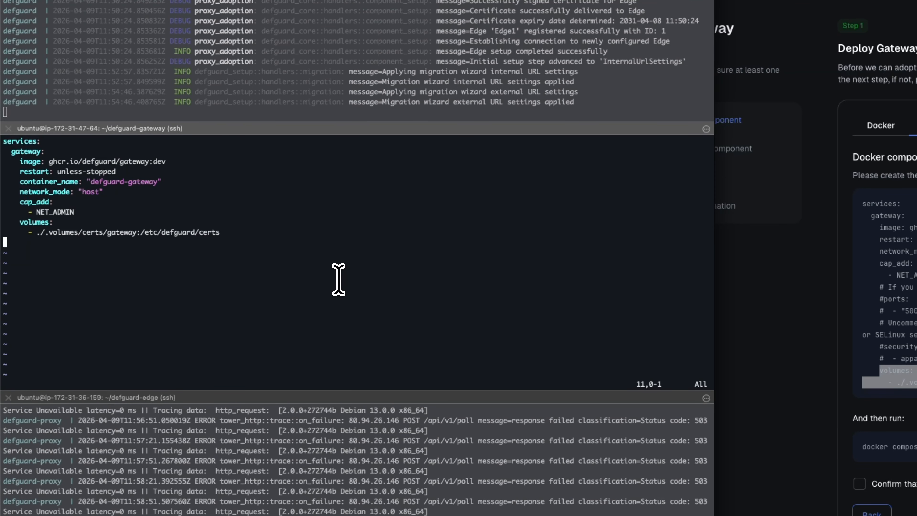
{"action": "type", "text": ":wq"}
{"action": "key", "text": "Return"}
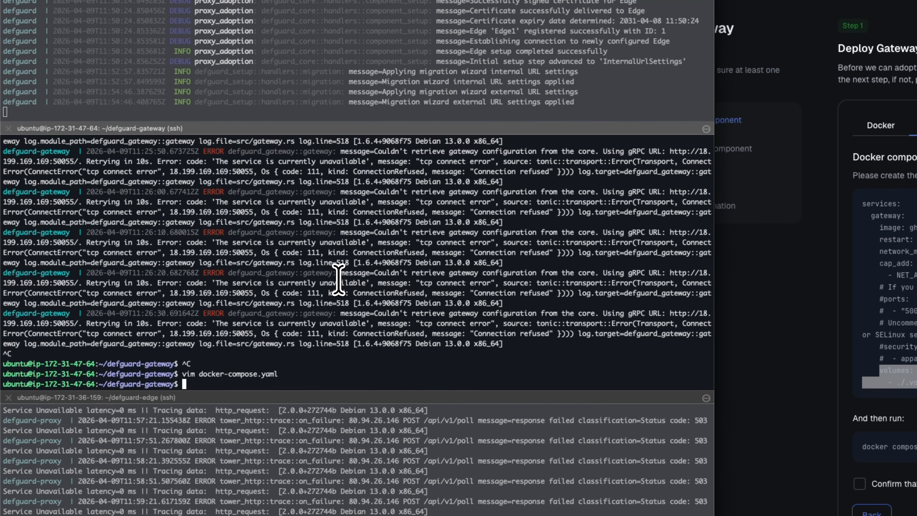
- Stop the gateway container with docker compose down and fetch the new image with docker compose pull
{"action": "key", "text": "ctrl+r"}
{"action": "type", "text": "dow': docker compose down"}
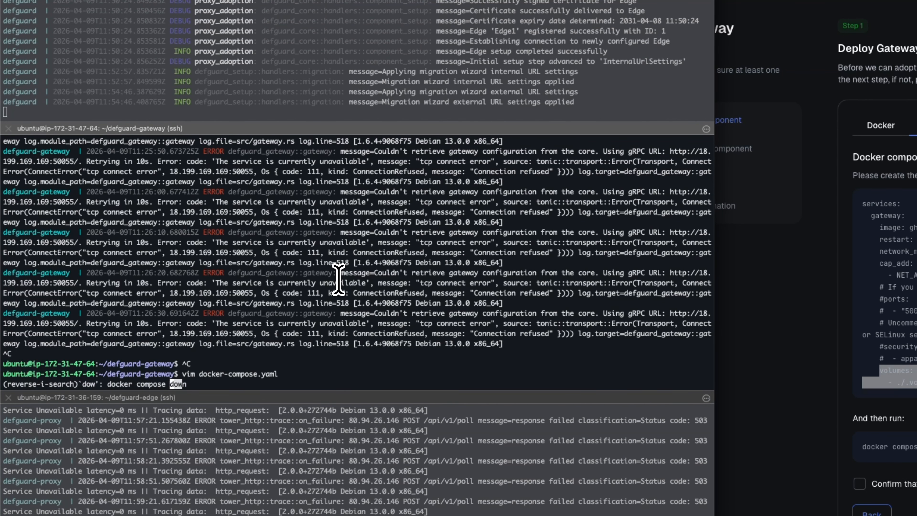
{"action": "key", "text": "Return"}
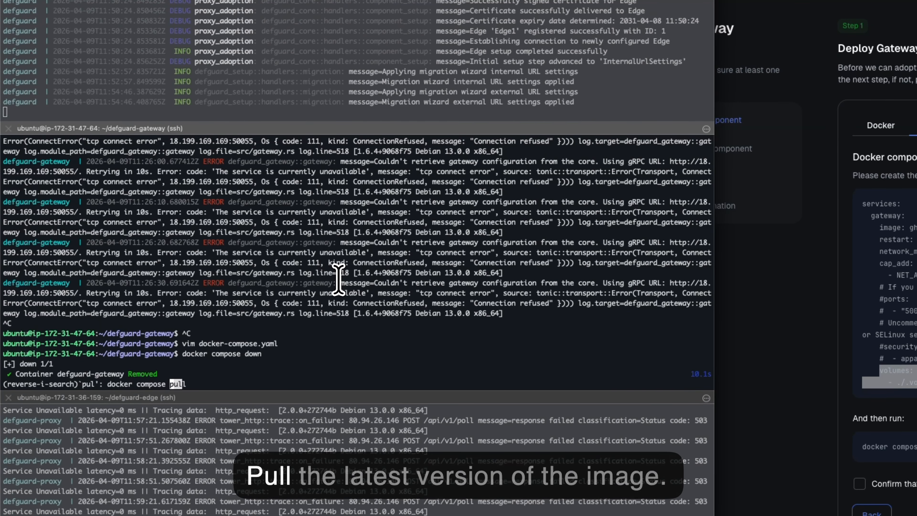
{"action": "type", "text": "docker compose pull"}
{"action": "key", "text": "Return"}
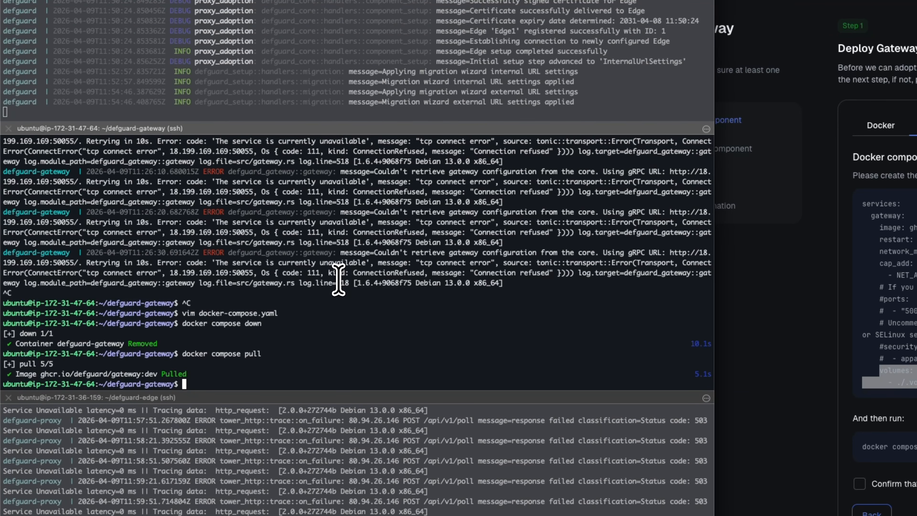
- Start the new gateway container with docker compose up -d and follow its output with docker compose logs -f gateway
{"action": "type", "text": "docker compose up -d"}
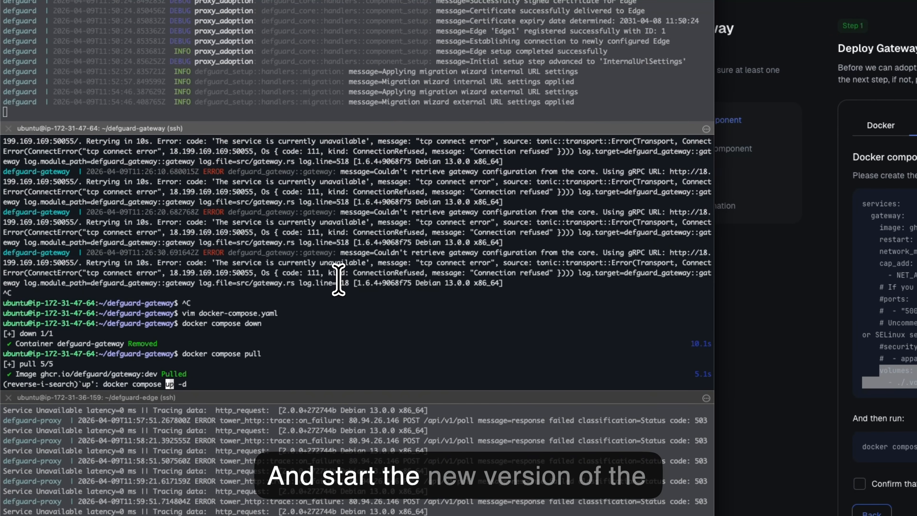
{"action": "key", "text": "Return"}
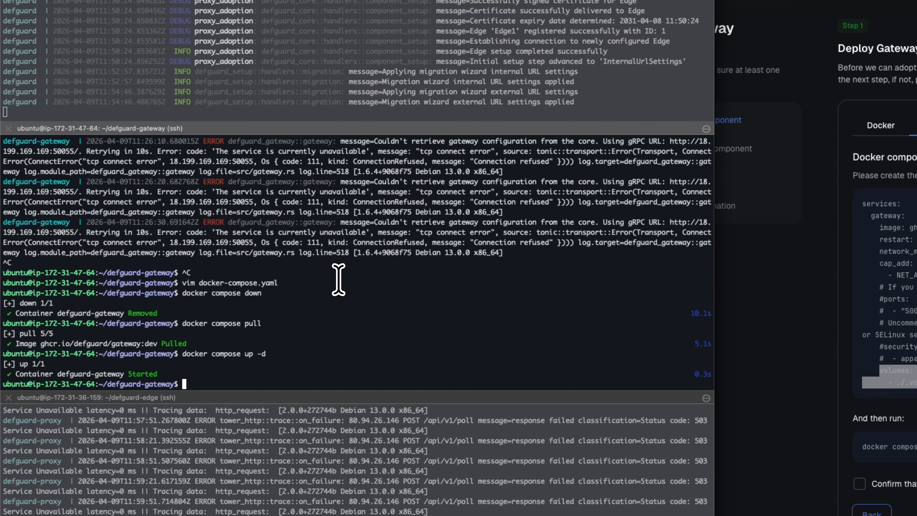
{"action": "type", "text": "docker compose logs -f gateway"}
{"action": "key", "text": "Return"}
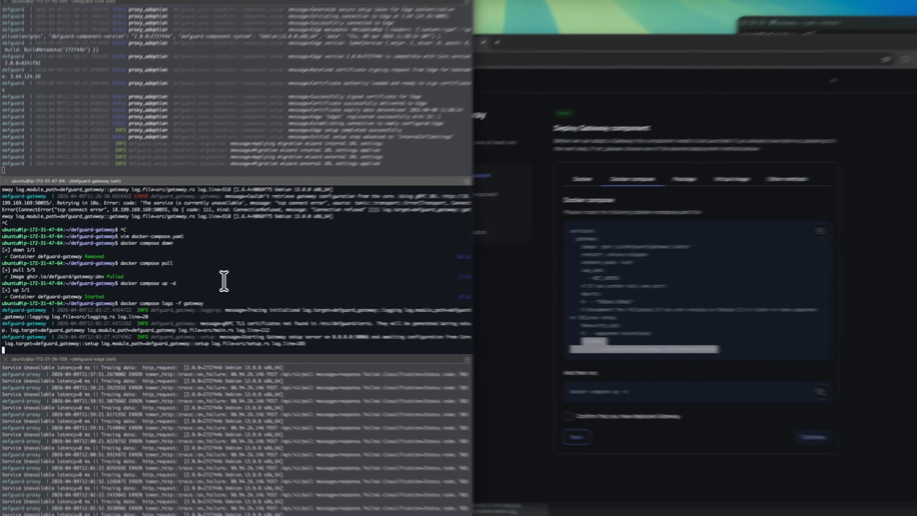
- Return to the wizard in the browser, confirm that the Gateway has been deployed, and continue to its configuration
{"action": "left_click", "coordinate": [558, 343]}
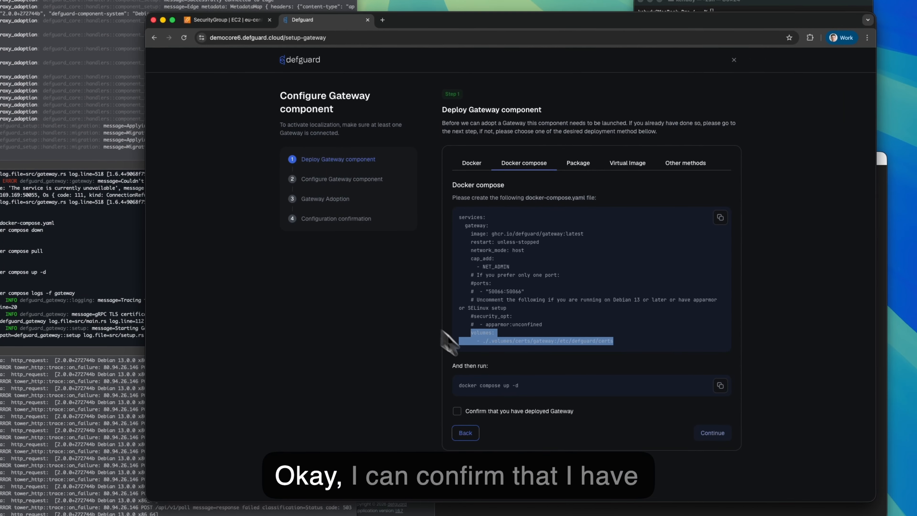
{"action": "left_click", "coordinate": [457, 411]}
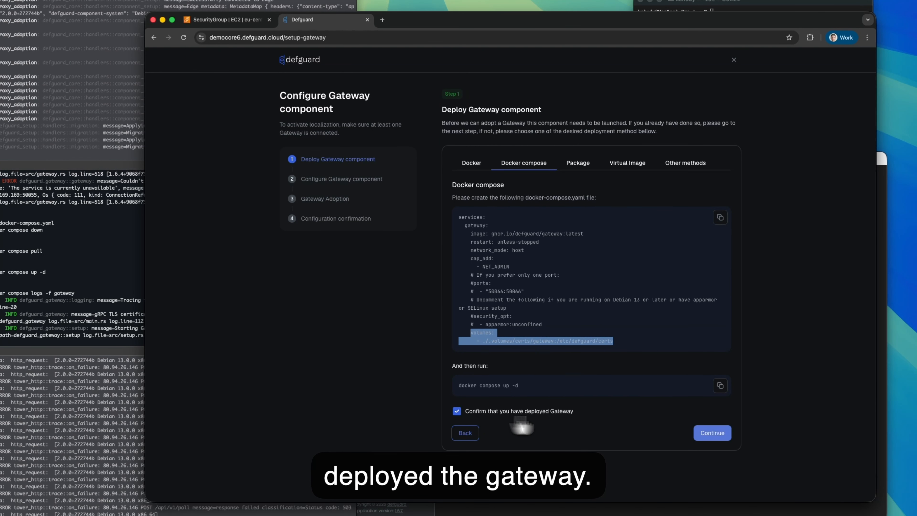
{"action": "left_click", "coordinate": [713, 435]}
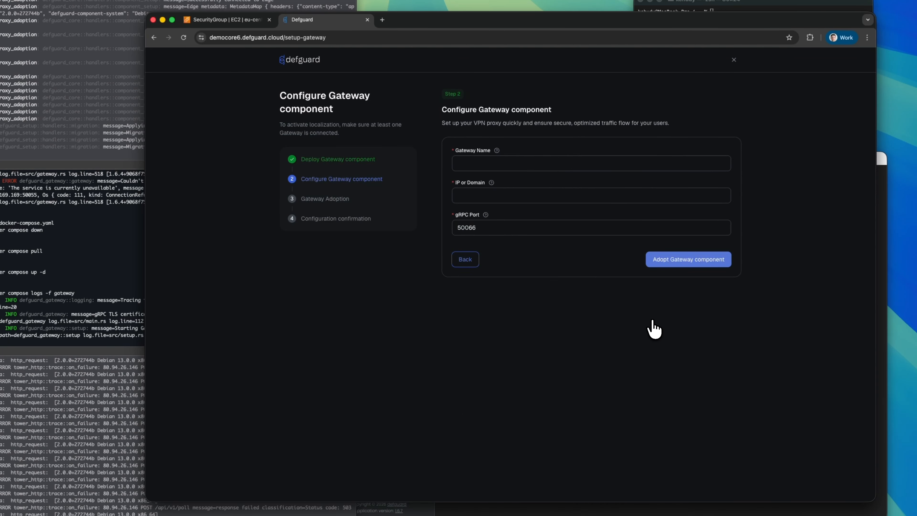
- Name the component Gateway, copy the demo6-gateway instance's public IPv4 address 35.156.82.130 from AWS as its IP, and adopt it
{"action": "left_click", "coordinate": [486, 162]}
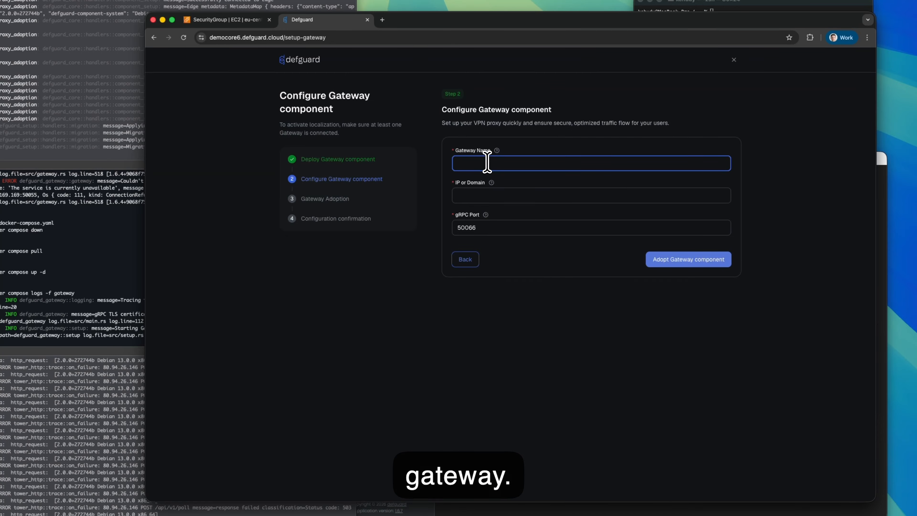
{"action": "type", "text": "Gateway"}
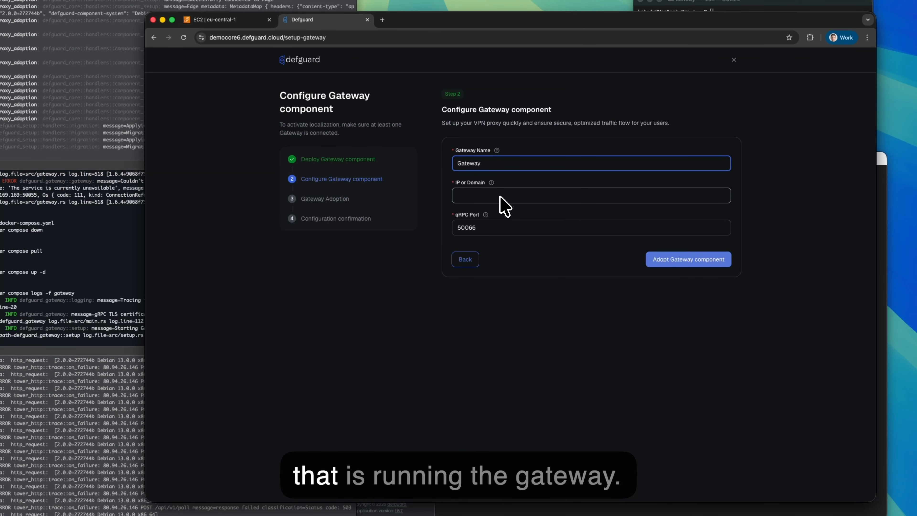
{"action": "left_click", "coordinate": [236, 21]}
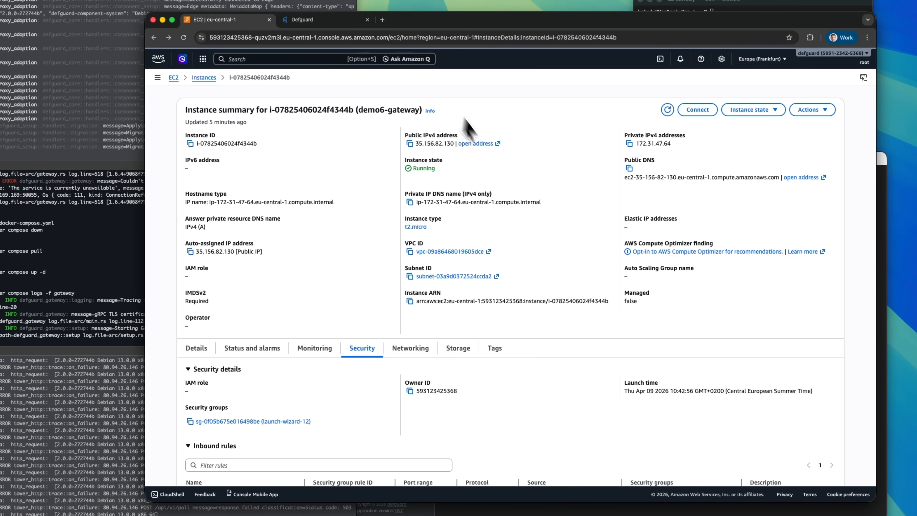
{"action": "left_click", "coordinate": [409, 143]}
{"action": "left_click", "coordinate": [317, 20]}
{"action": "left_click", "coordinate": [479, 192]}
{"action": "key", "text": "super+v"}
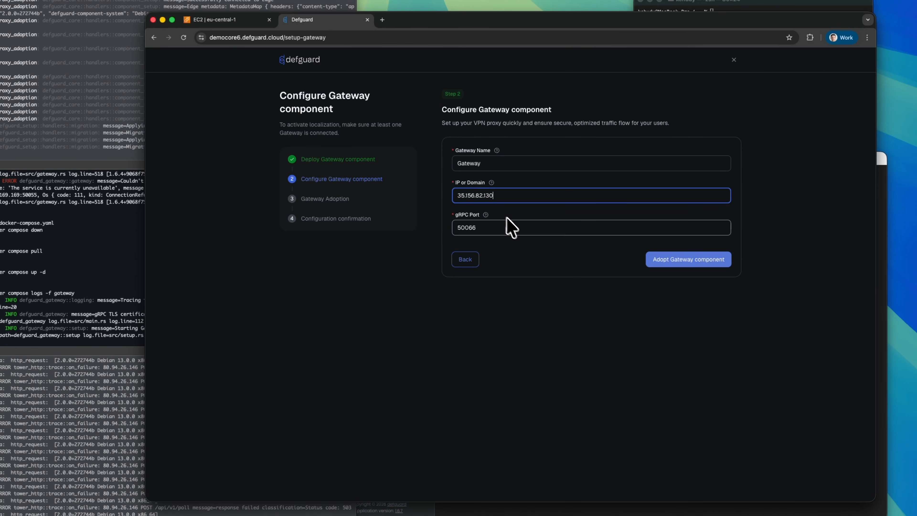
{"action": "left_click", "coordinate": [681, 263]}
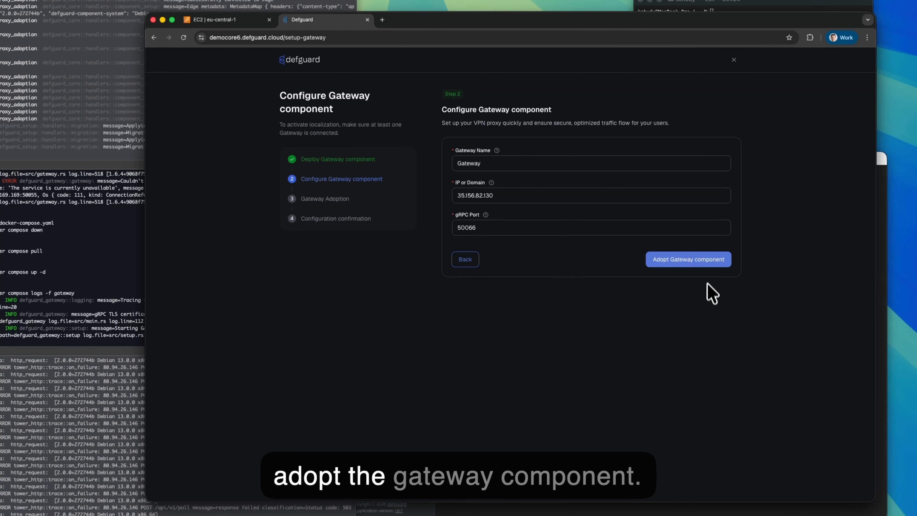
{"action": "left_click", "coordinate": [694, 264]}
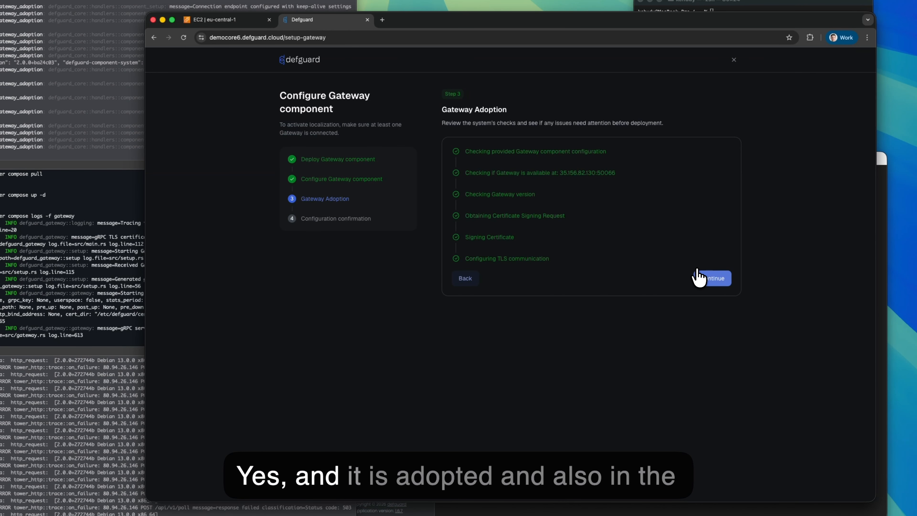
- Check the gateway adoption logs in the terminal, and complete the remaining wizard pages to finish the gateway setup
{"action": "left_click", "coordinate": [143, 317]}
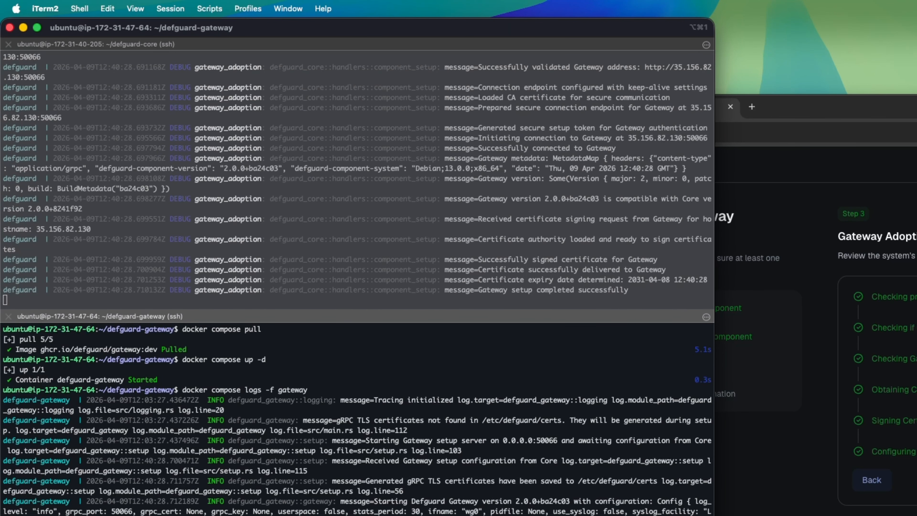
{"action": "left_click", "coordinate": [580, 337]}
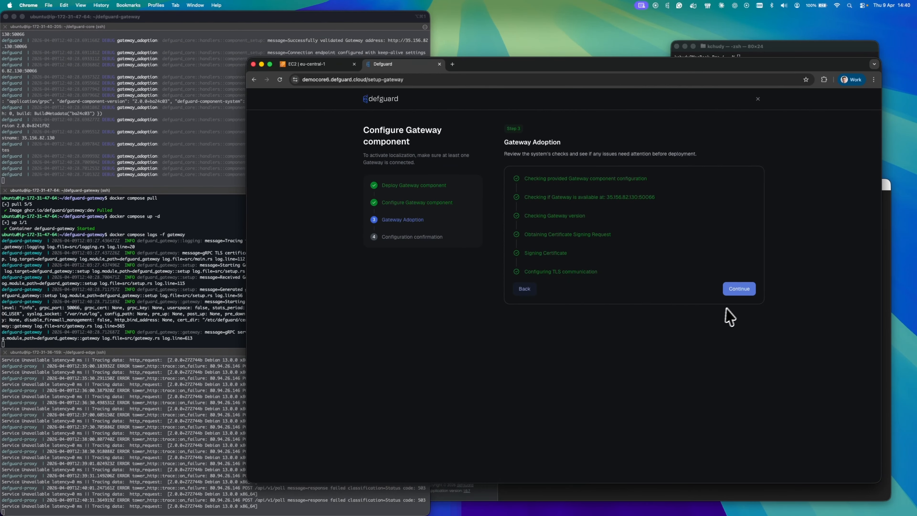
{"action": "left_click", "coordinate": [739, 290]}
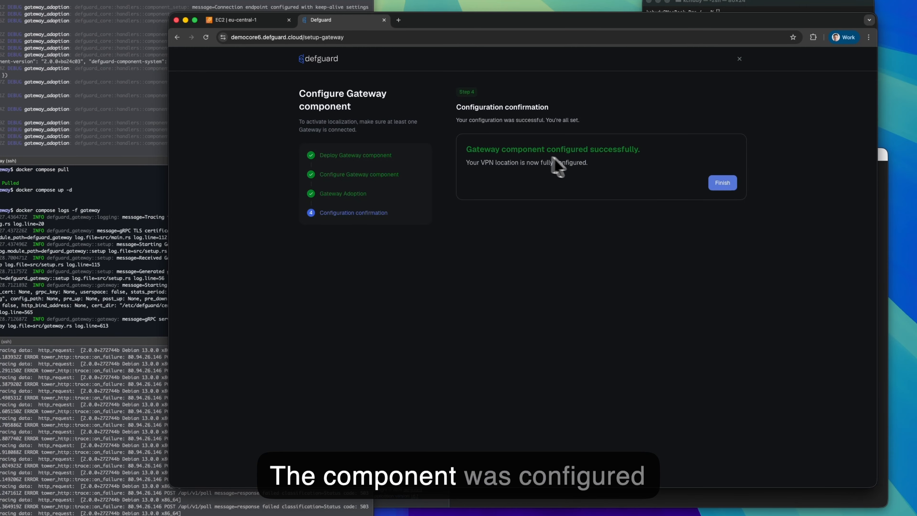
{"action": "left_click", "coordinate": [718, 185]}
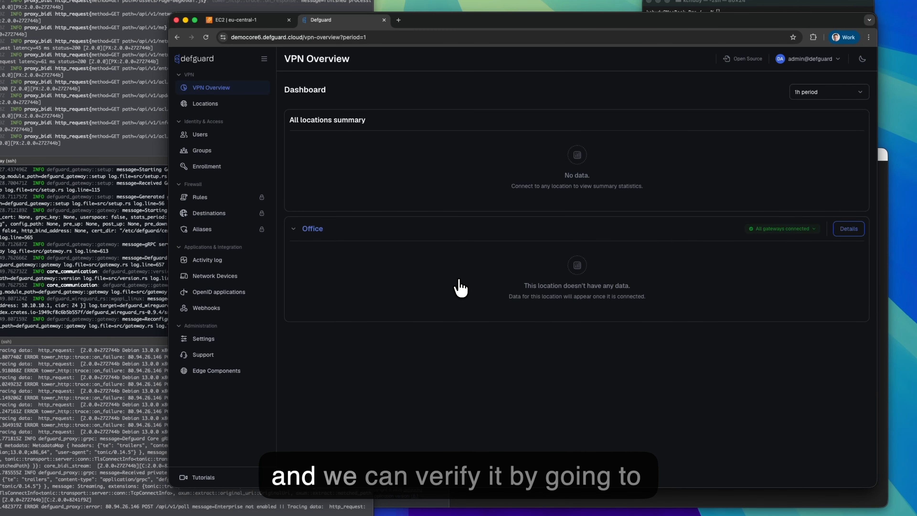
- Examine the locations, gateways, edge components and users in Defguard, and expand the administrator's assigned devices
{"action": "left_click", "coordinate": [233, 112]}
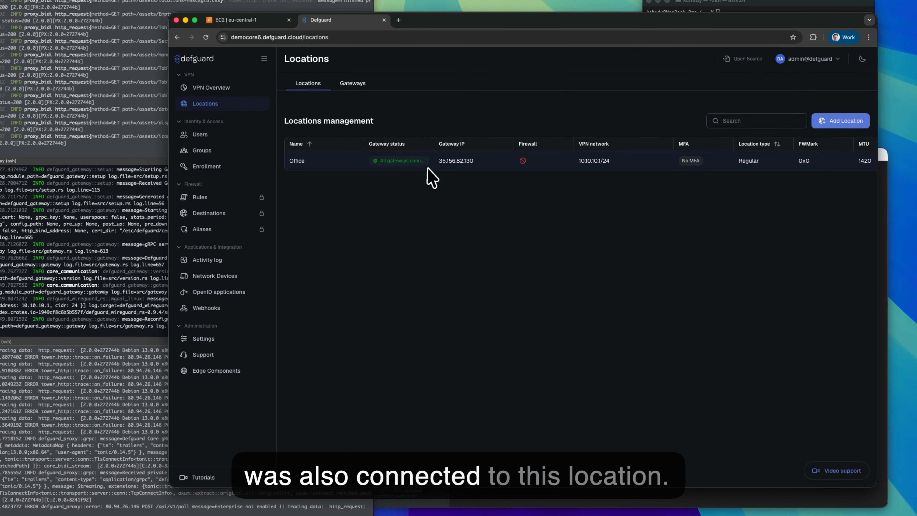
{"action": "left_click", "coordinate": [356, 86]}
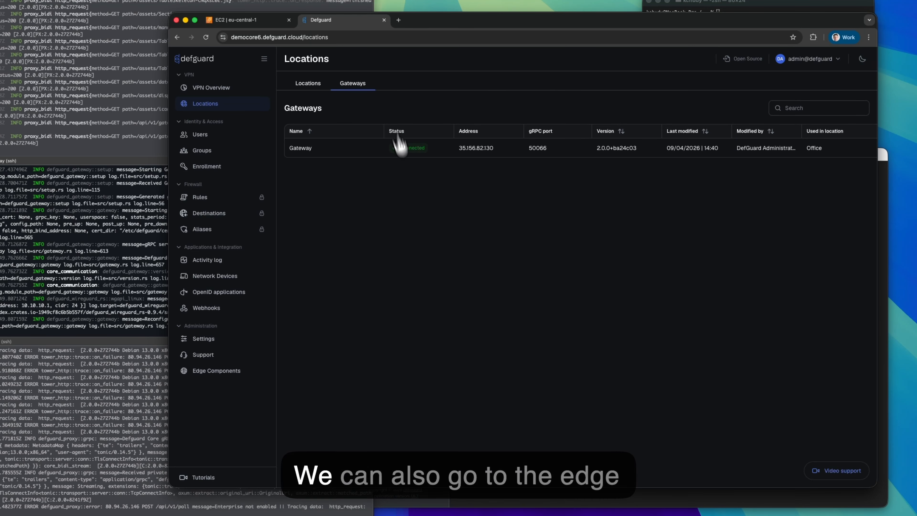
{"action": "left_click", "coordinate": [219, 377]}
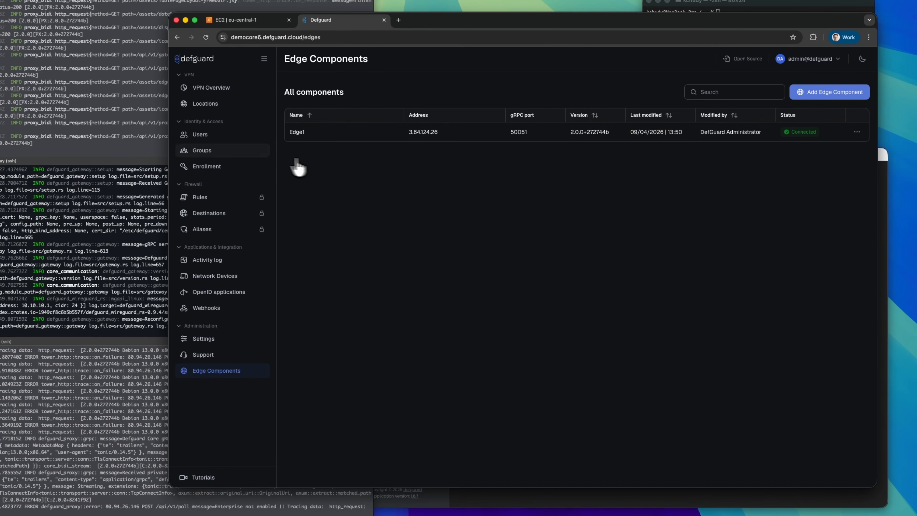
{"action": "left_click", "coordinate": [200, 137]}
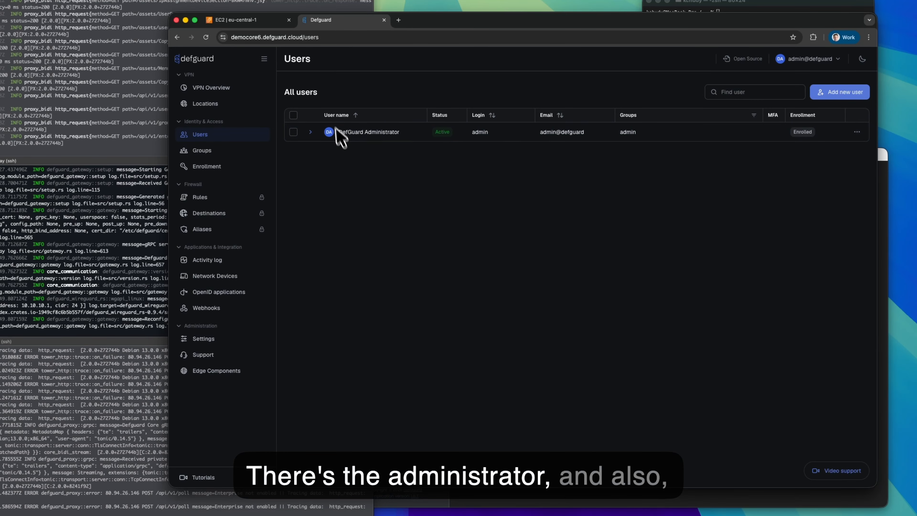
{"action": "left_click", "coordinate": [310, 131]}
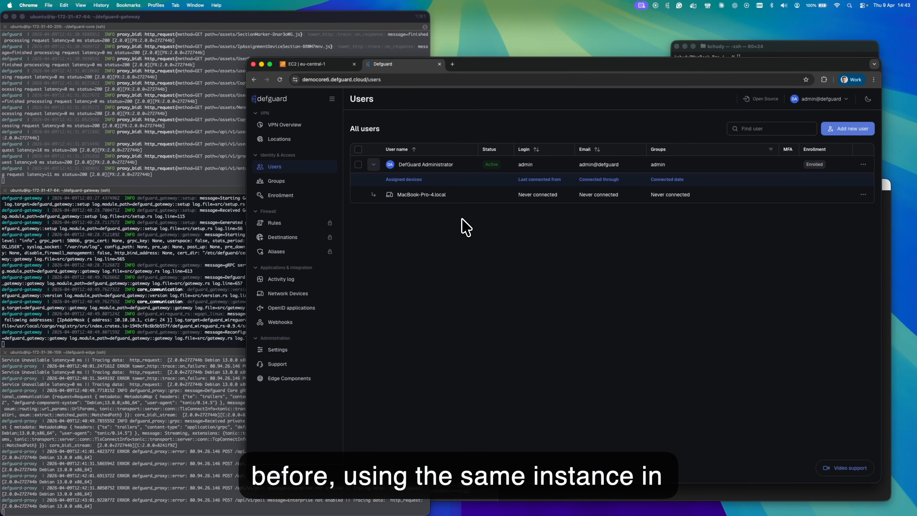
- Switch to the Defguard desktop client, connect to the Office location, and test the VPN gateway from a local terminal with ping 10.10.10.1
{"action": "left_click", "coordinate": [648, 491]}
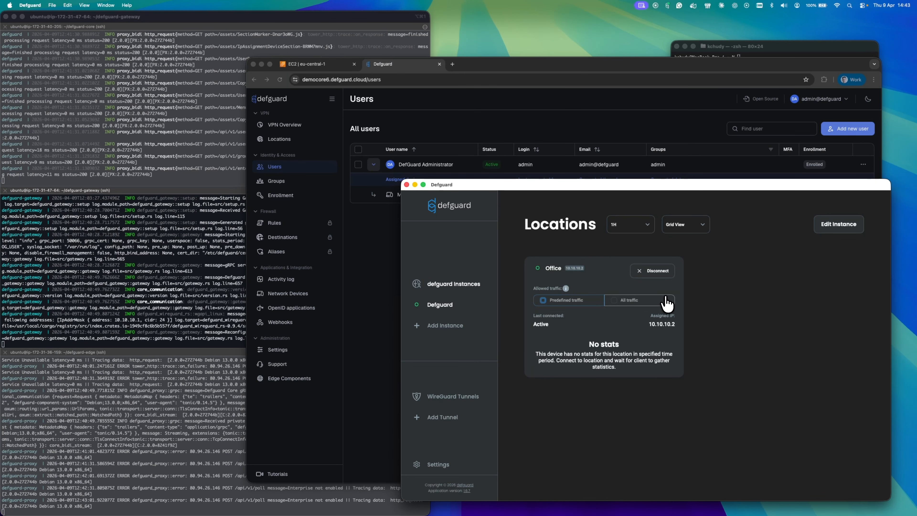
{"action": "left_click", "coordinate": [798, 57]}
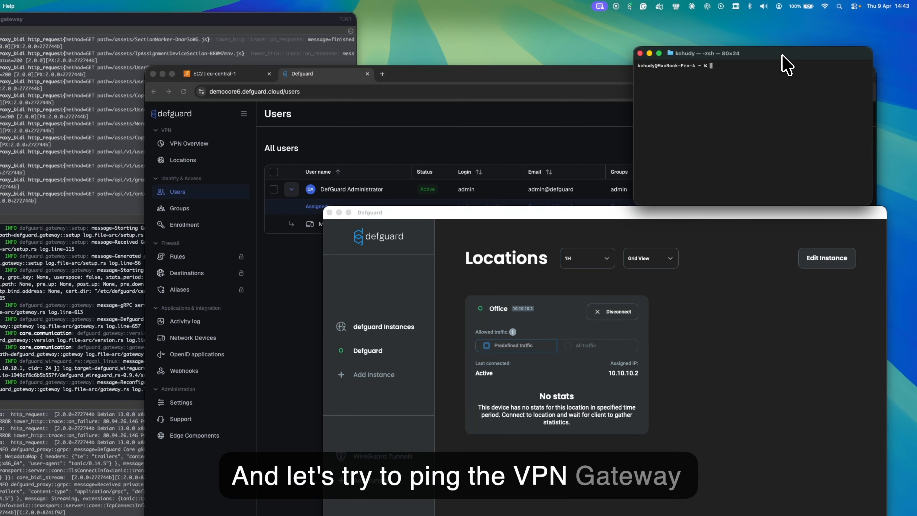
{"action": "key", "text": "Return"}
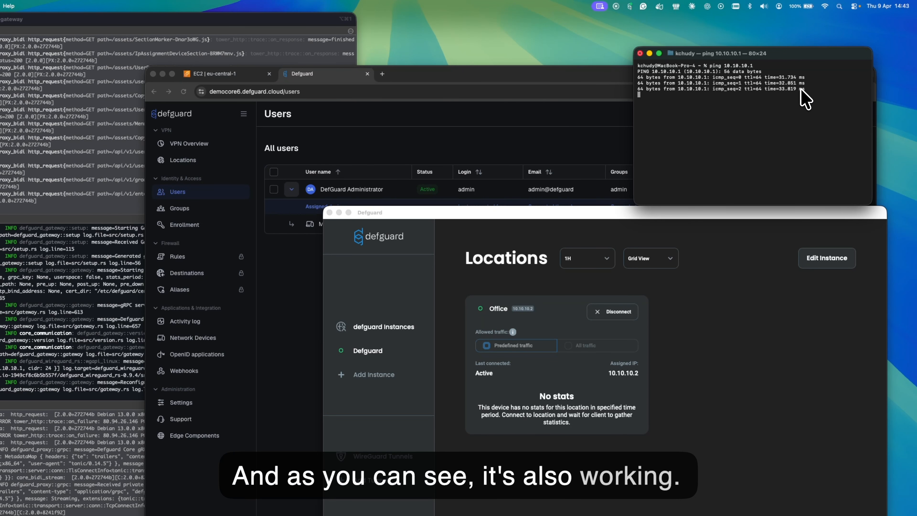
{"action": "key", "text": "ctrl+c"}
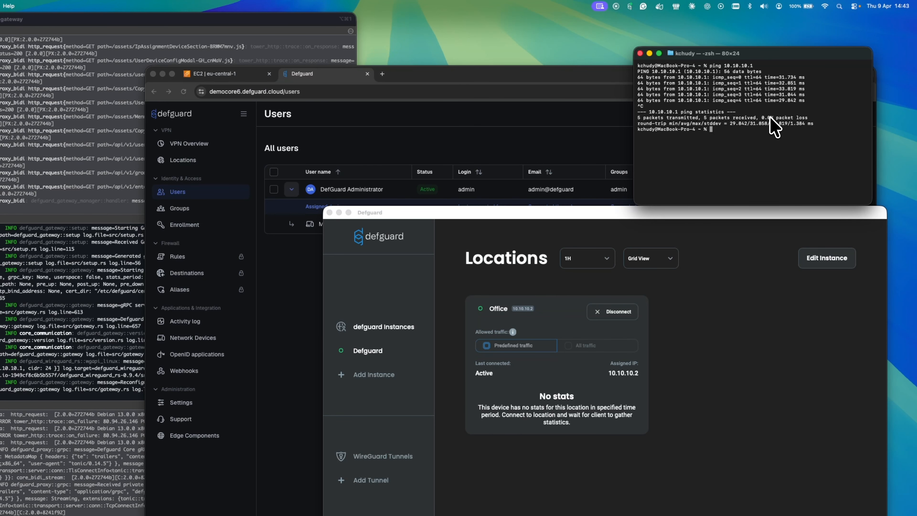